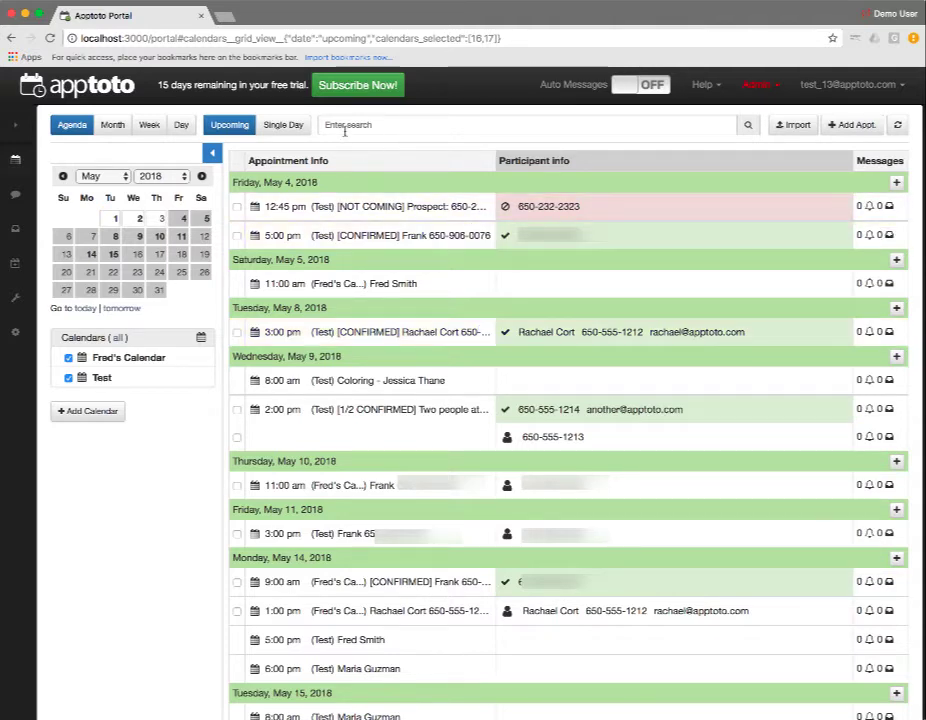
# - Open the Search Reference Guide linked from the appointment search's sample queries and switch to it
pyautogui.click(387, 125)
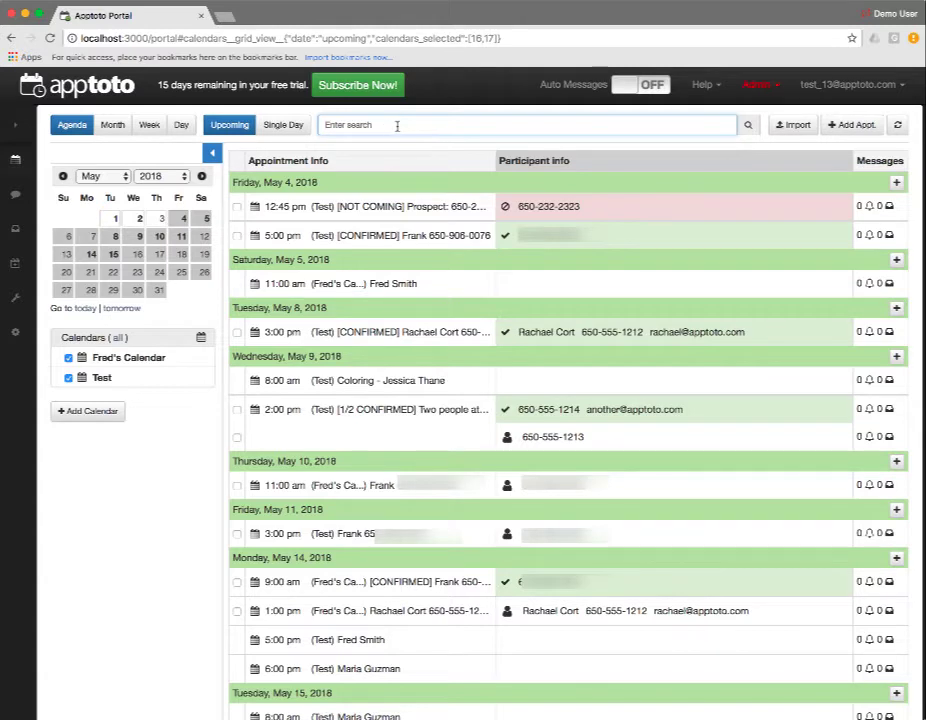
pyautogui.click(748, 129)
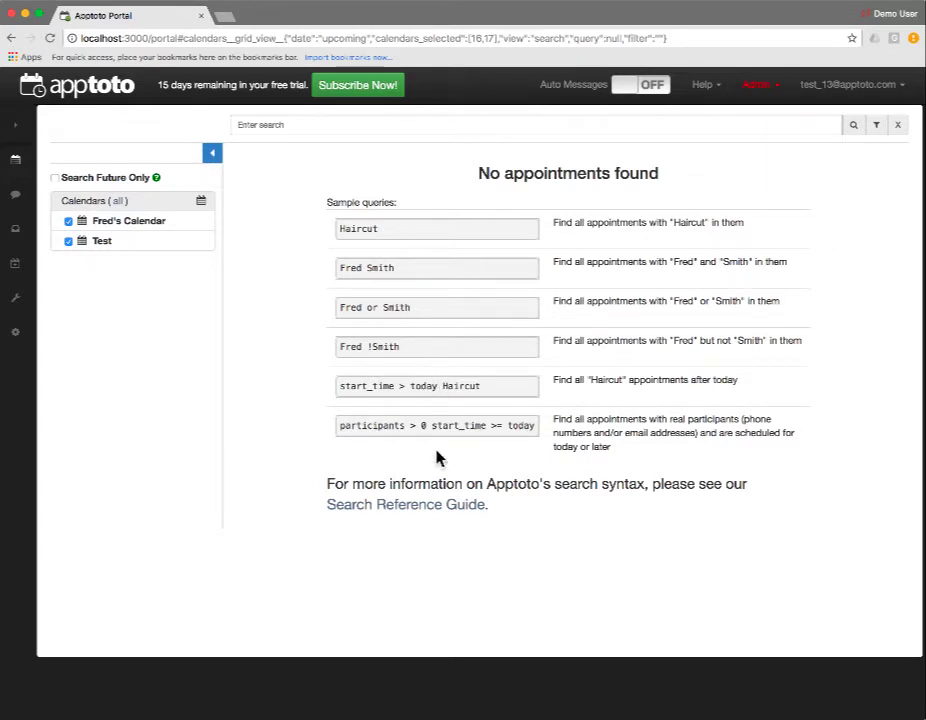
pyautogui.click(430, 512)
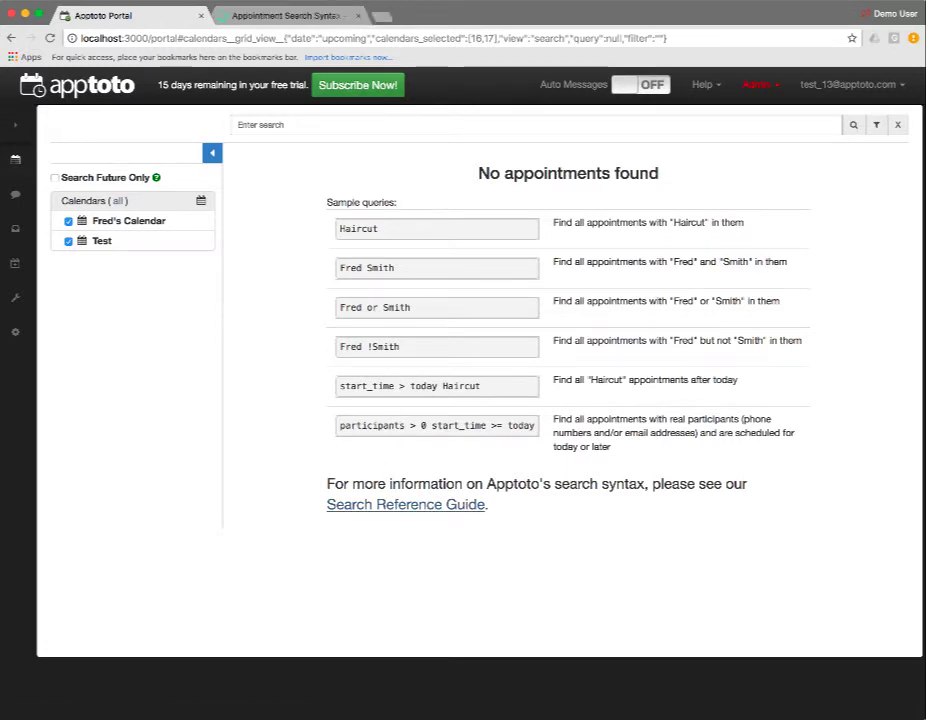
pyautogui.click(300, 18)
# - Examine the appointment search syntax guide, from full text and field searches to operators, special date phrases and boolean logic
pyautogui.scroll(-2, 490, 250)
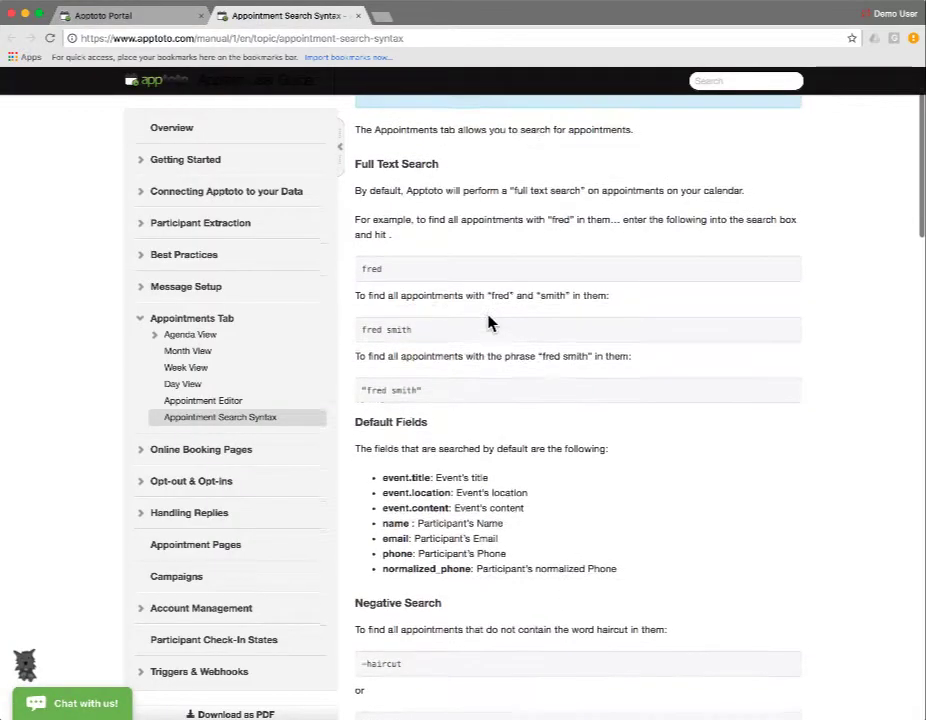
pyautogui.scroll(-3, 510, 400)
pyautogui.scroll(3, 494, 402)
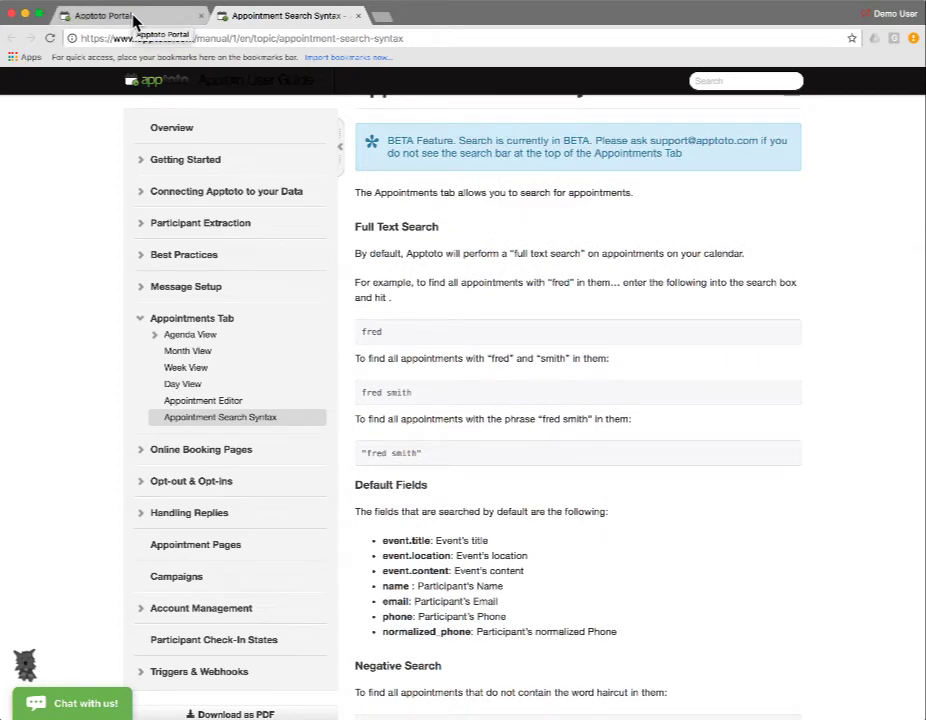
pyautogui.scroll(-5, 470, 415)
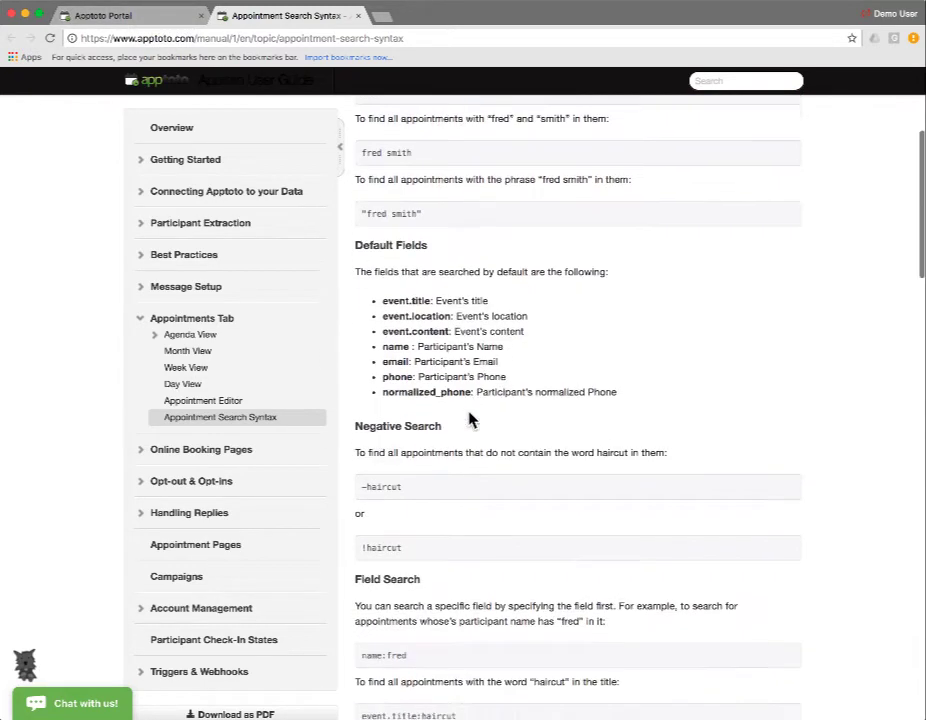
pyautogui.scroll(-15, 470, 420)
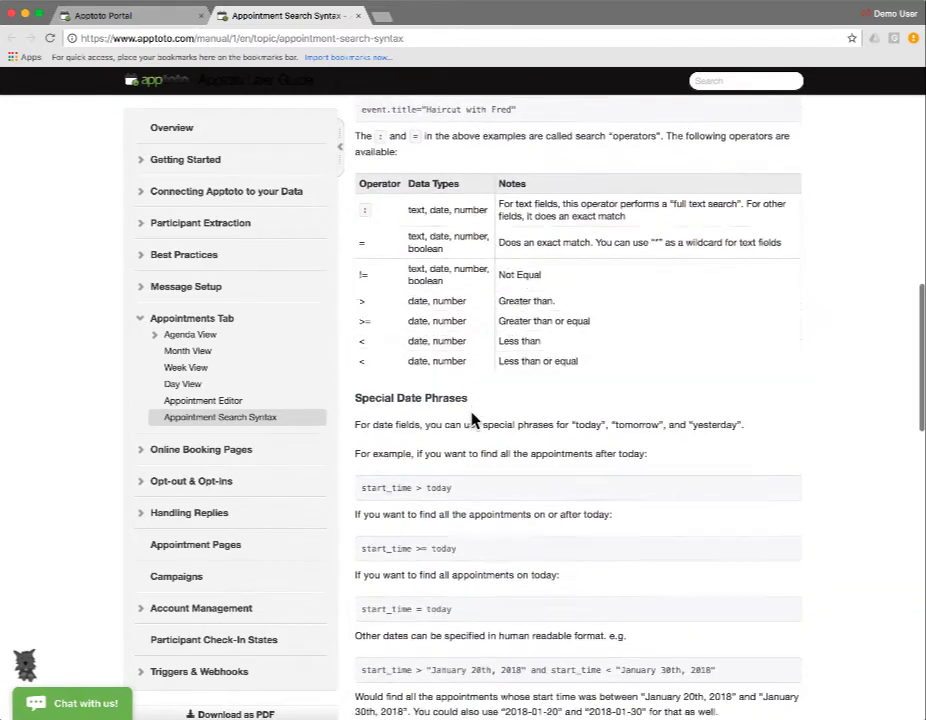
pyautogui.scroll(-5, 472, 420)
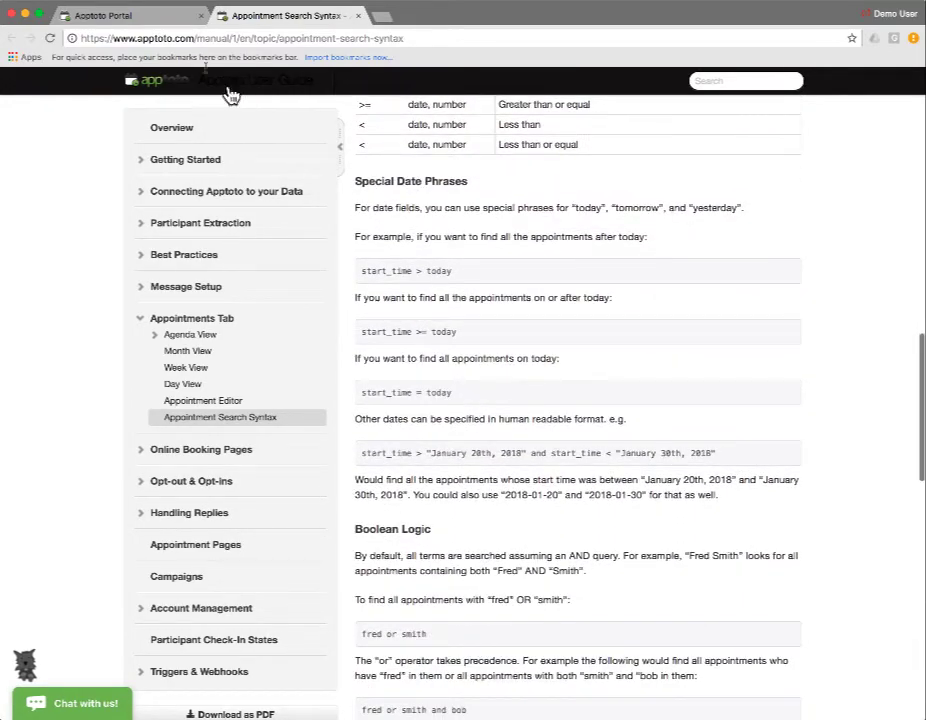
# - Return to the Apptoto Portal and close the empty search to get back to the upcoming agenda
pyautogui.click(124, 14)
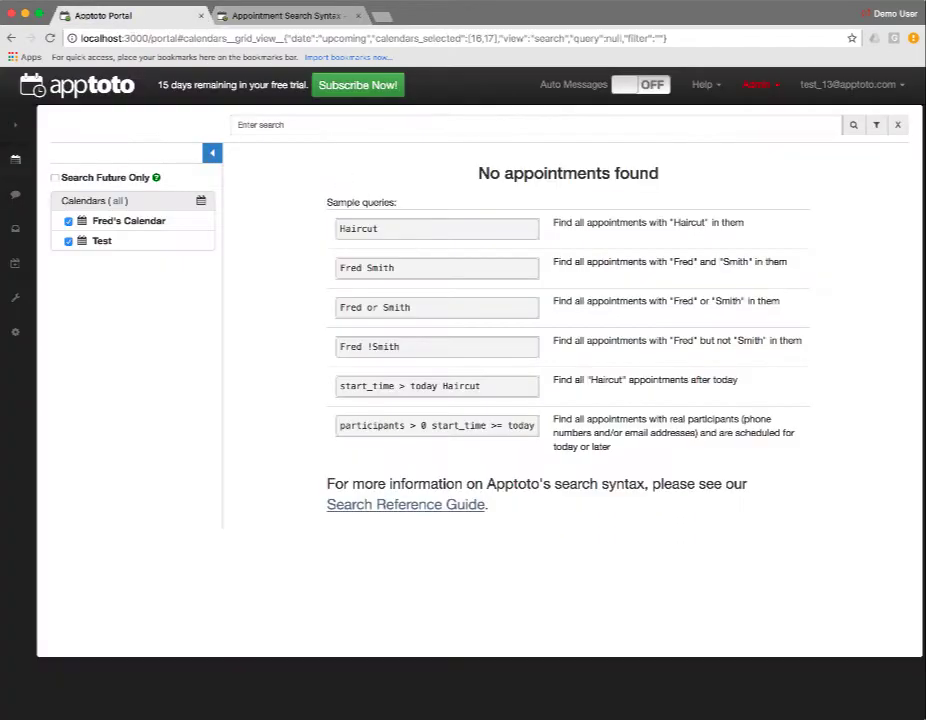
pyautogui.click(361, 124)
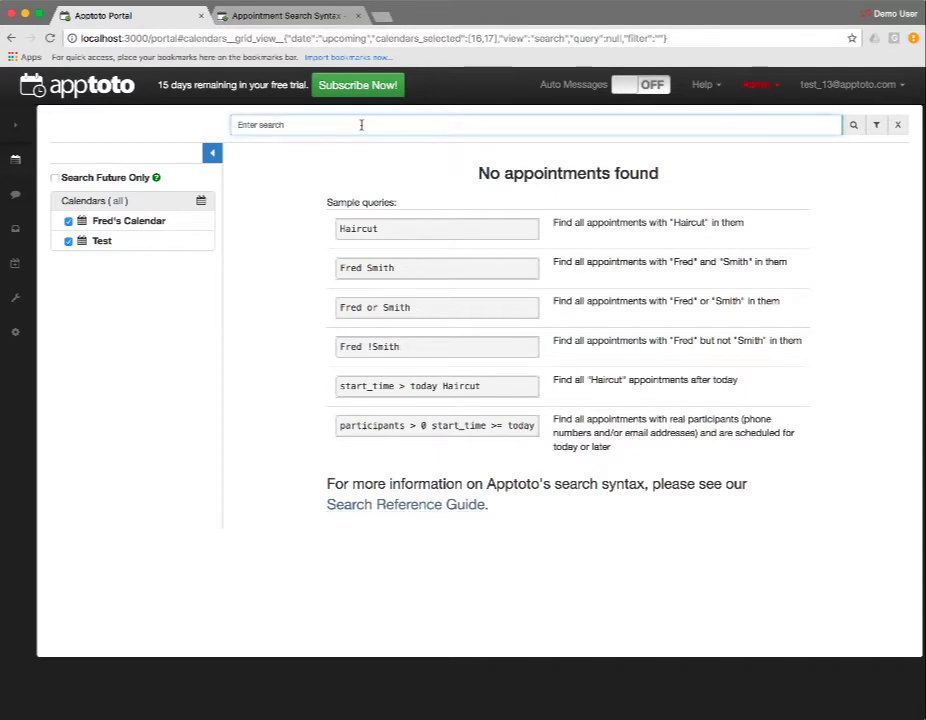
pyautogui.click(900, 127)
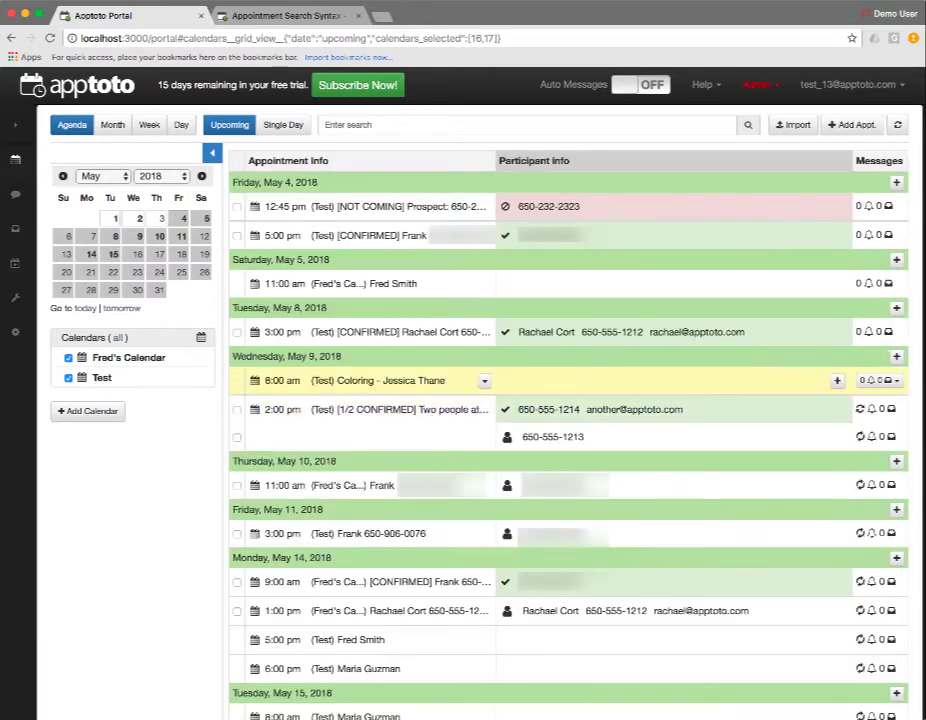
# - Search the appointments for a participant by first name
pyautogui.click(490, 124)
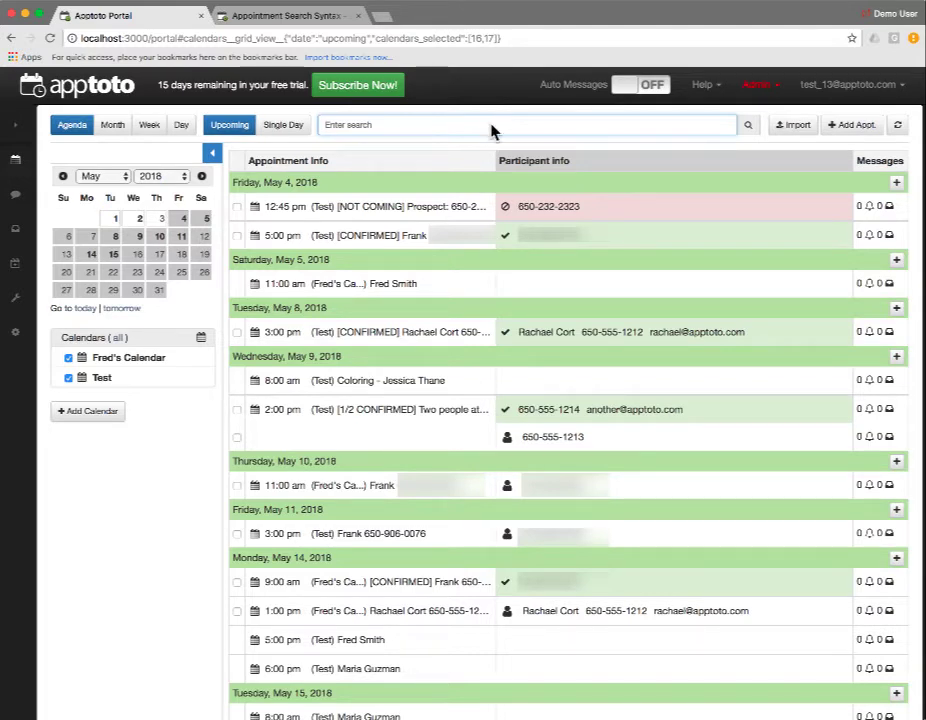
pyautogui.write('dani')
pyautogui.press('Return')
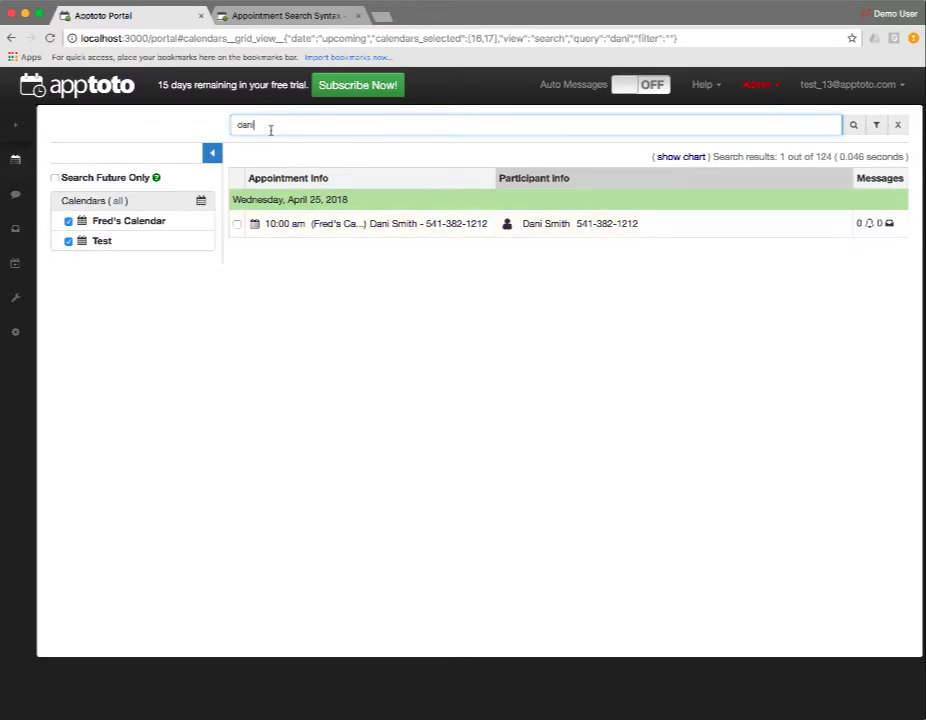
# - Open the found April 25 appointment, check which calendar it belongs to and close the appointment editor
pyautogui.click(395, 224)
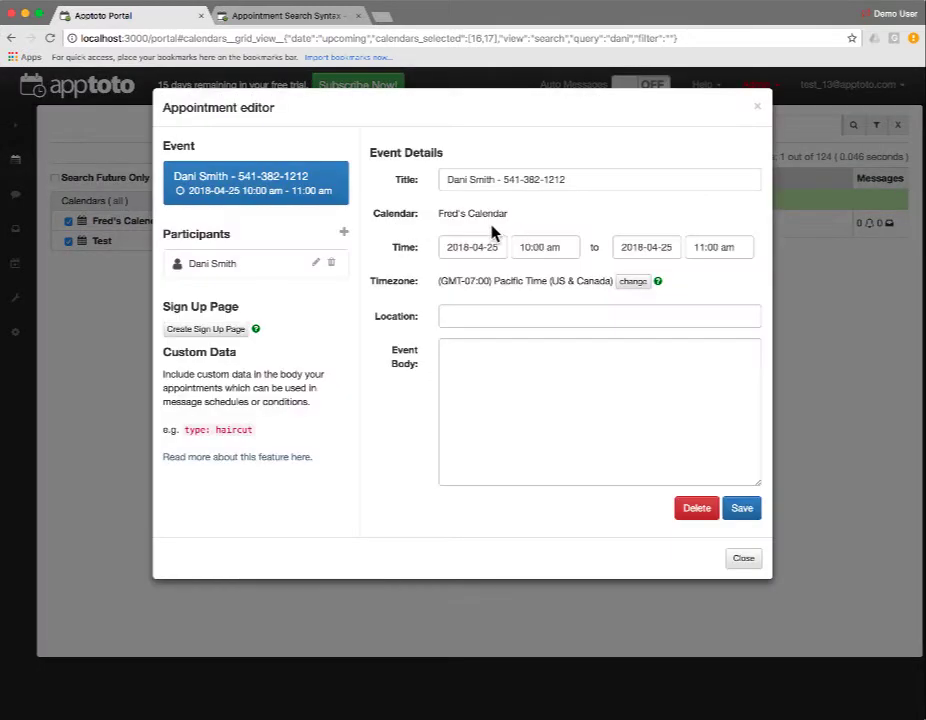
pyautogui.moveTo(442, 213); pyautogui.dragTo(512, 220)
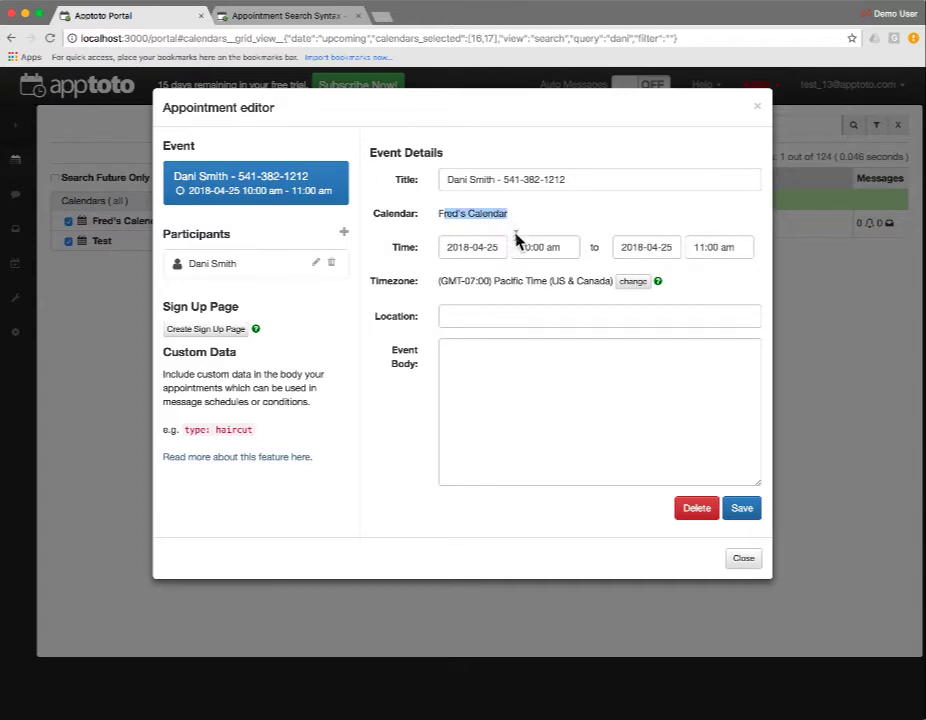
pyautogui.click(744, 562)
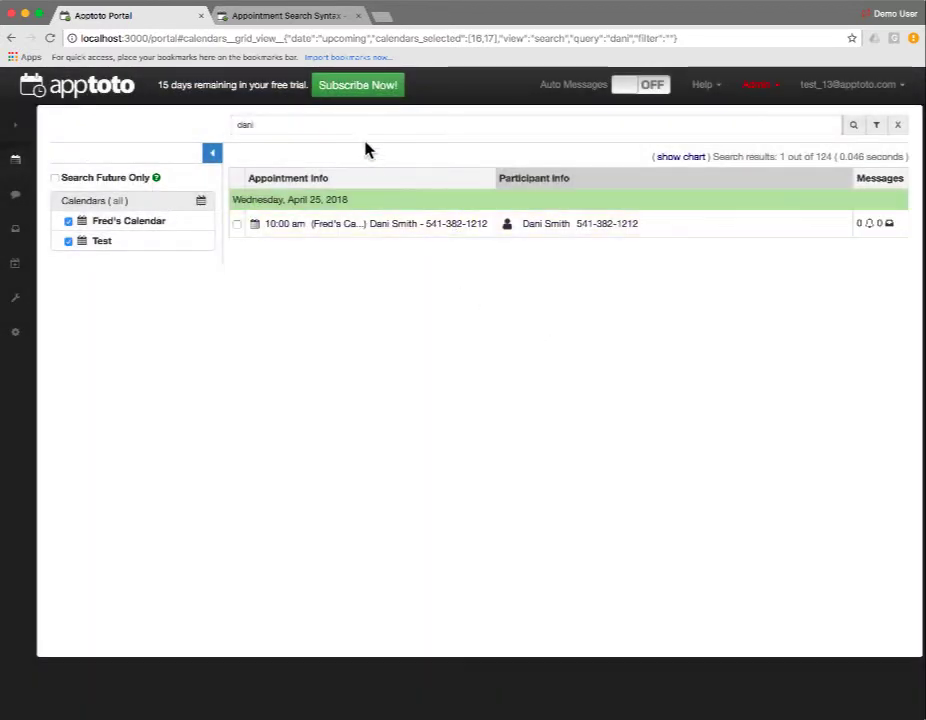
# - Clear the name search and search the appointments for a participant's phone number
pyautogui.click(898, 126)
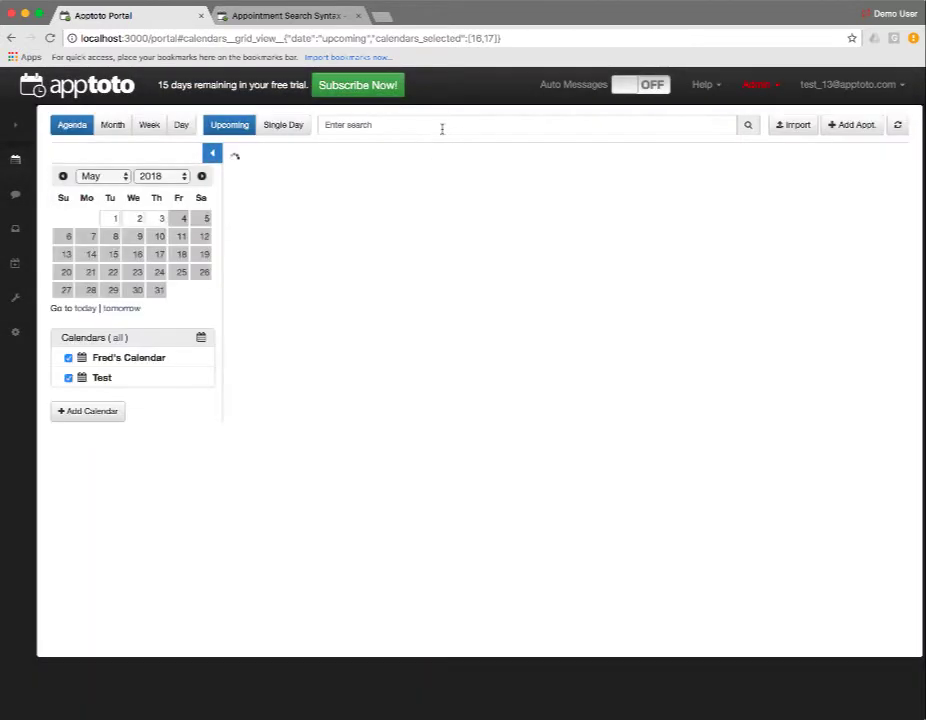
pyautogui.click(440, 127)
pyautogui.write('650-555-1212')
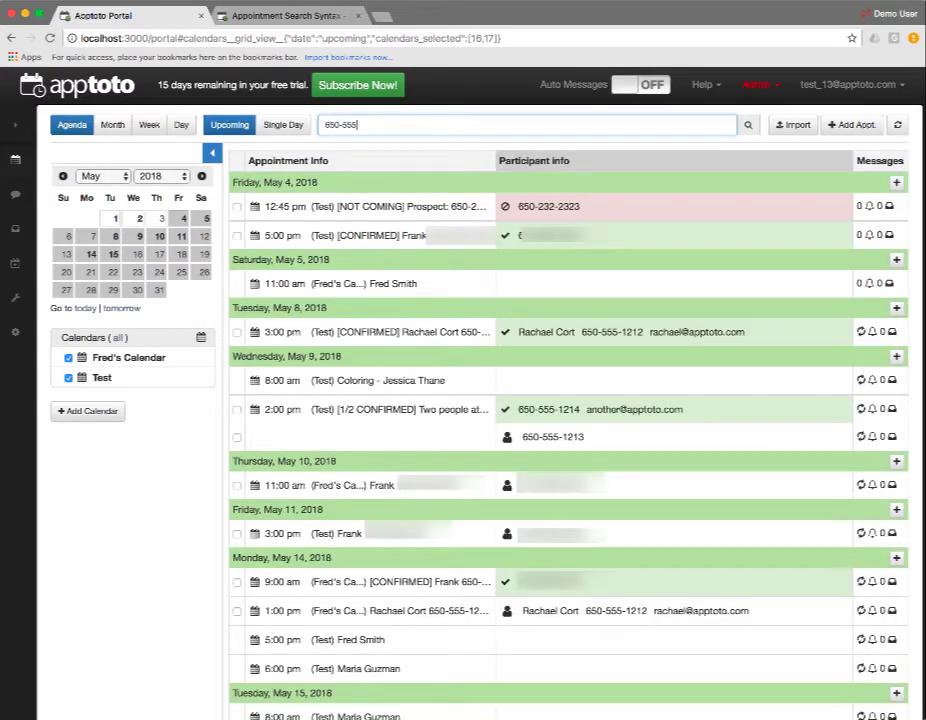
pyautogui.press('Return')
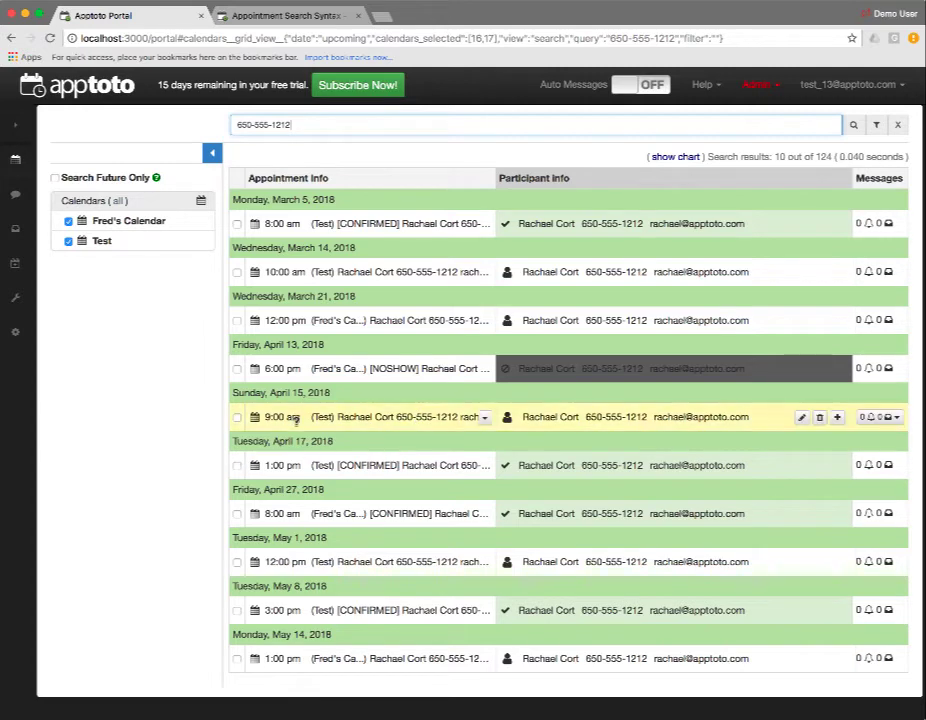
# - Clear the phone number search and search the appointments for the tag #waitlist
pyautogui.click(898, 131)
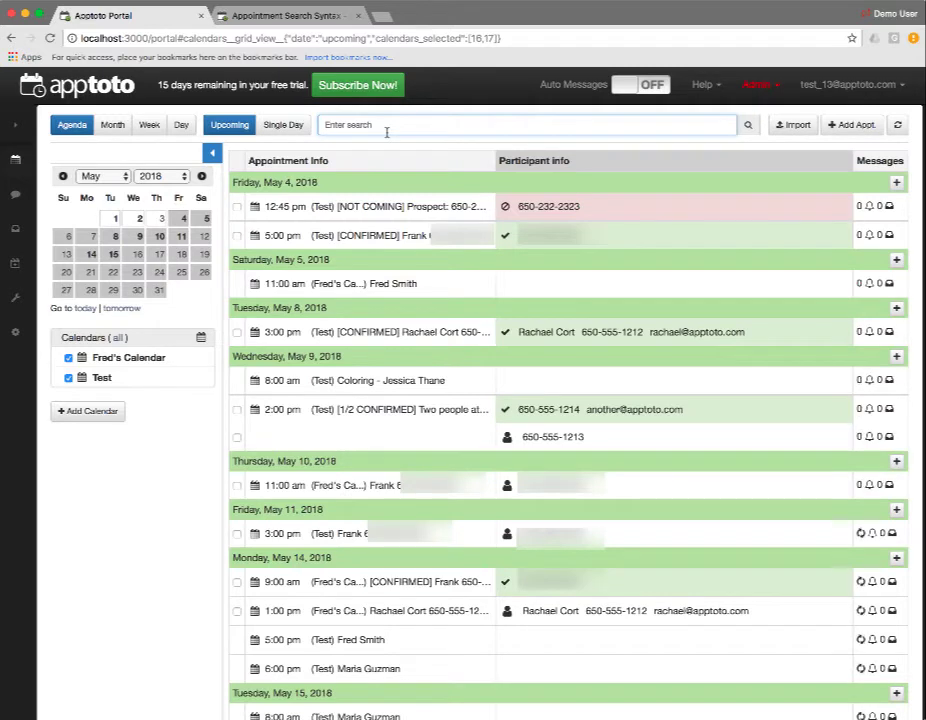
pyautogui.click(386, 128)
pyautogui.write('#a')
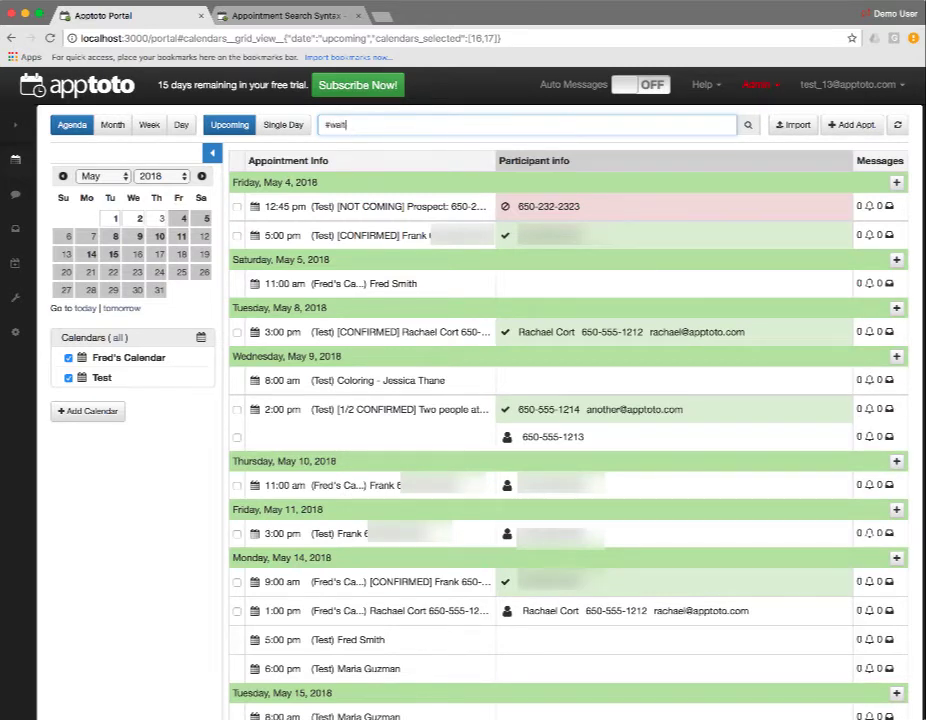
pyautogui.press('Return')
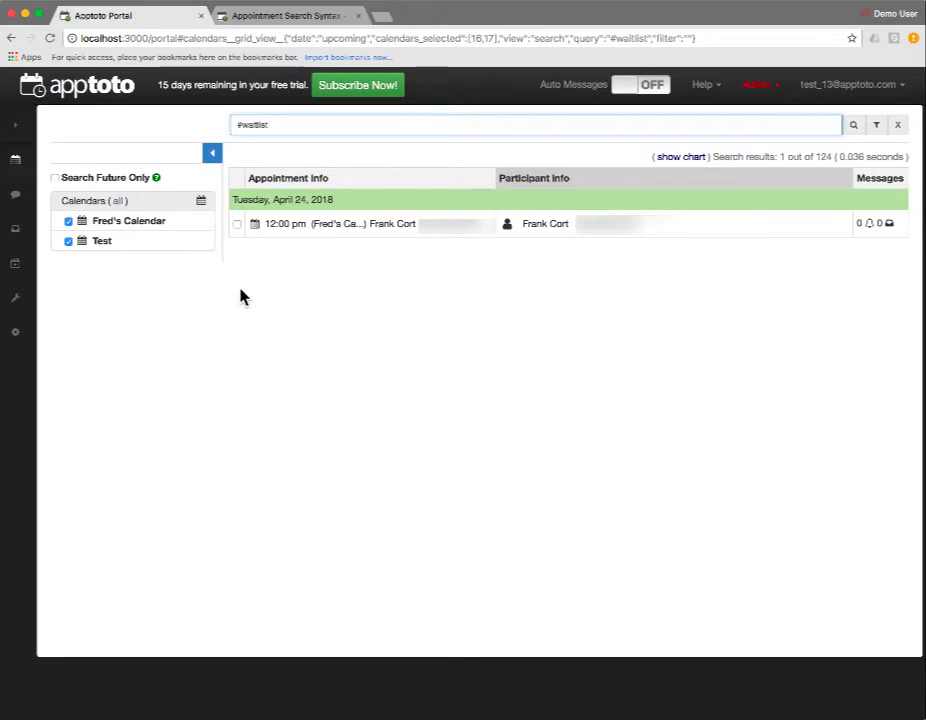
# - Open a message to the participant of the waitlisted appointment, cancel it and deselect the appointment
pyautogui.click(237, 225)
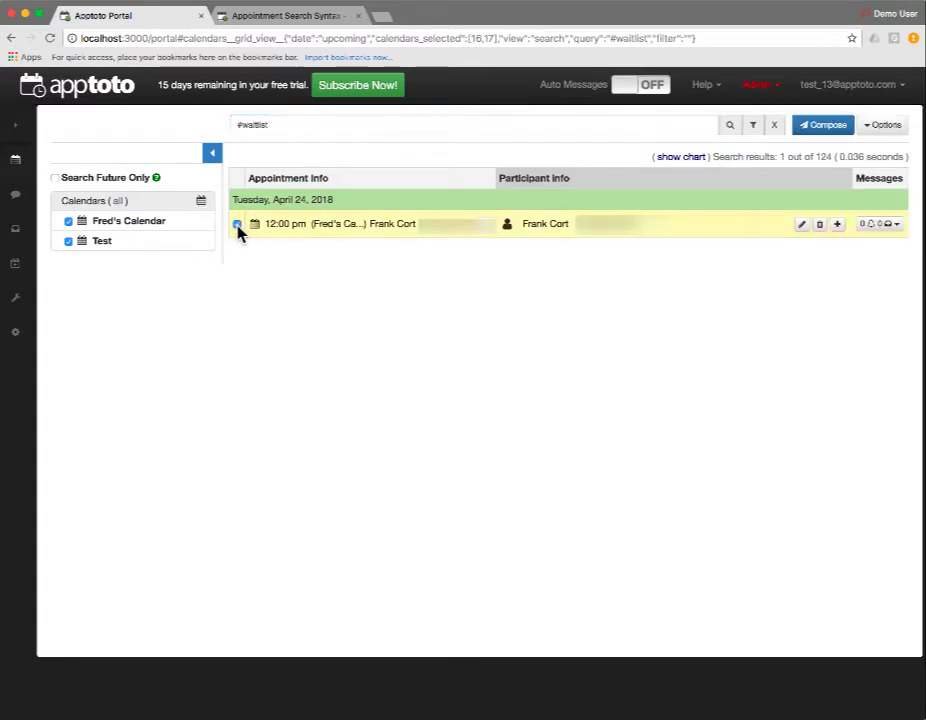
pyautogui.click(815, 127)
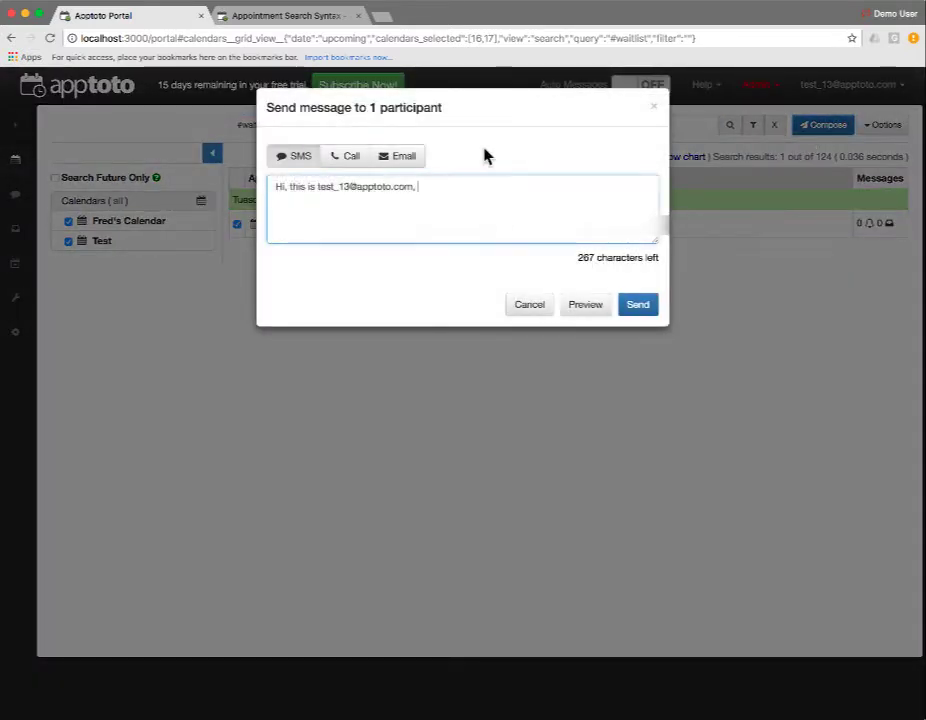
pyautogui.click(527, 306)
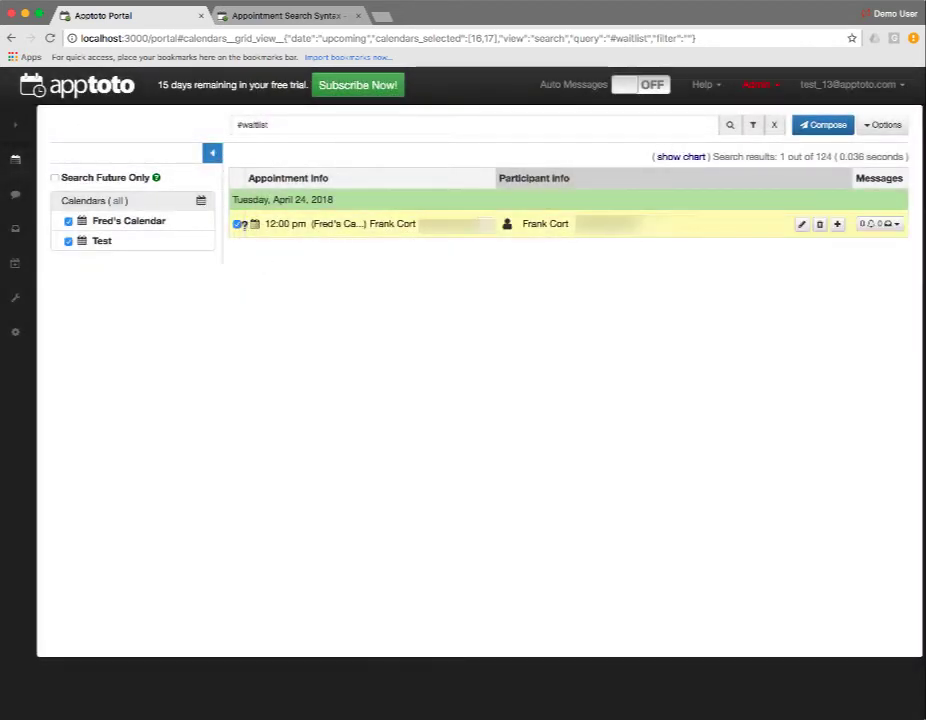
pyautogui.click(238, 225)
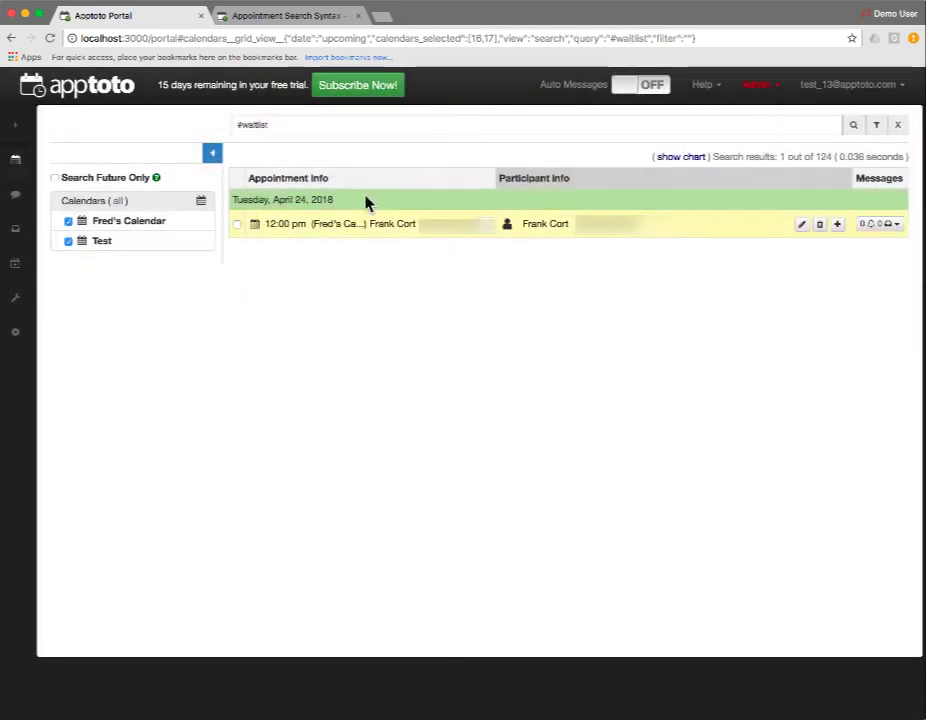
# - Replace the search query with confirmed:true to find confirmed appointments
pyautogui.click(690, 124)
pyautogui.press('BackSpace')
pyautogui.write('conf')
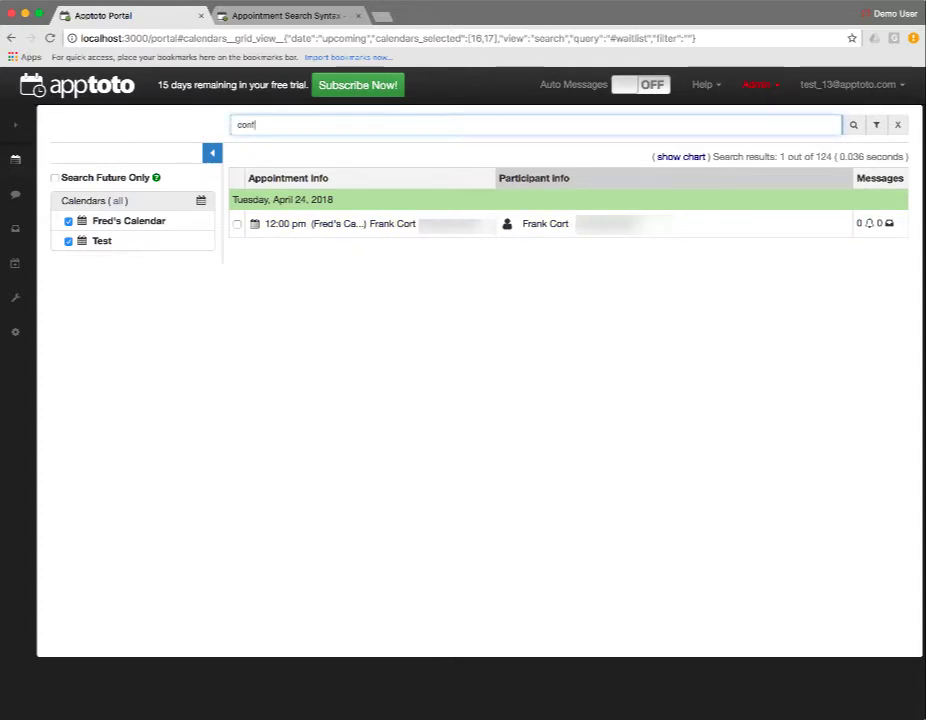
pyautogui.write('irmed:true')
pyautogui.press('Return')
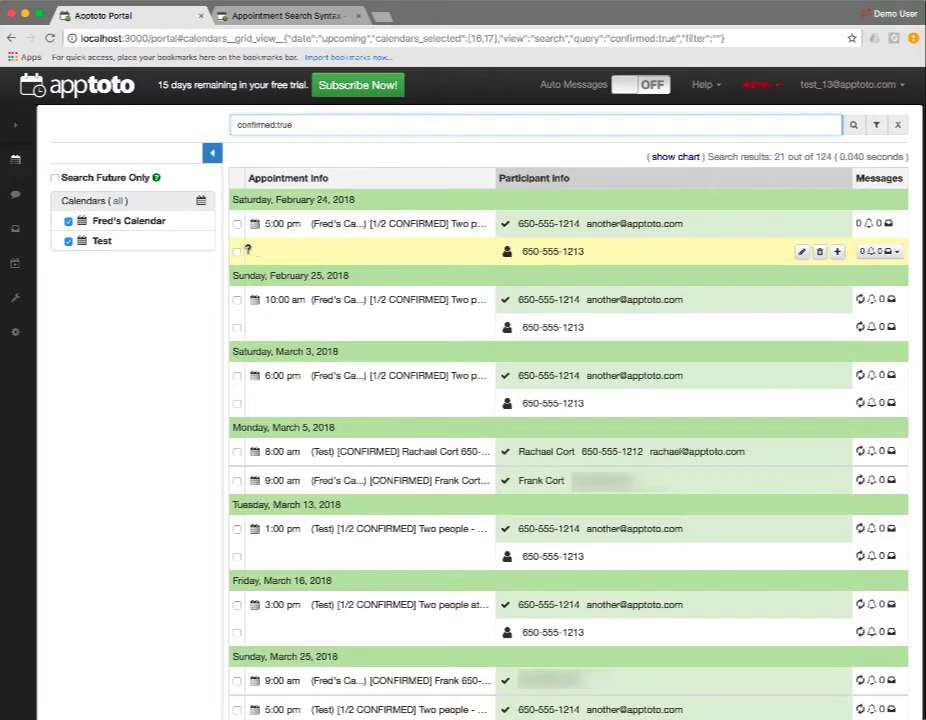
# - Select both participants of the February 24 appointment and the confirmed participants of the February 25 and March 3 appointments
pyautogui.click(241, 230)
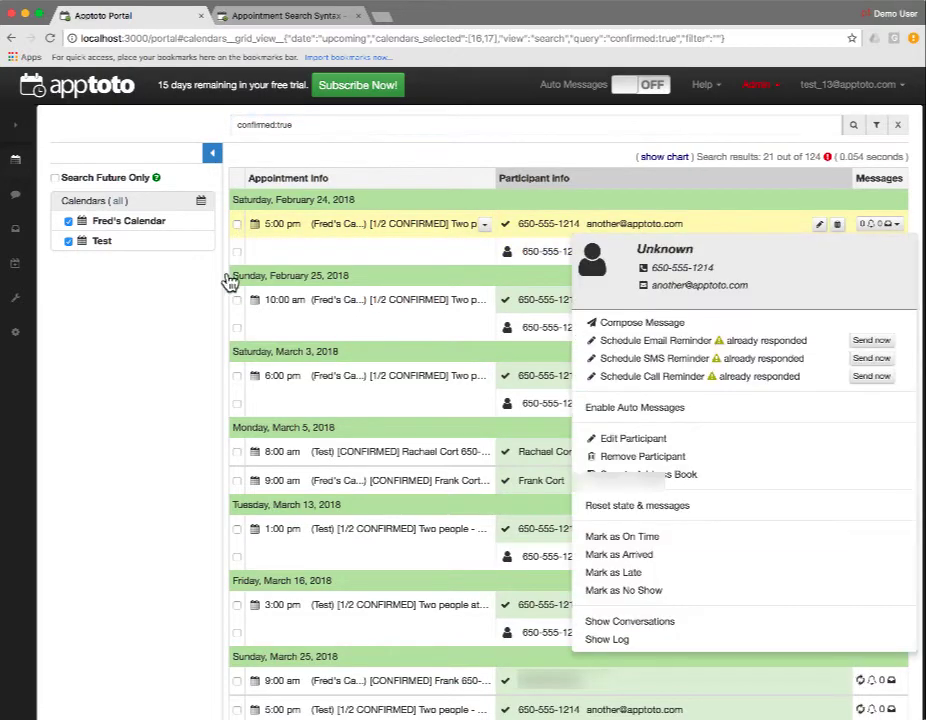
pyautogui.click(237, 250)
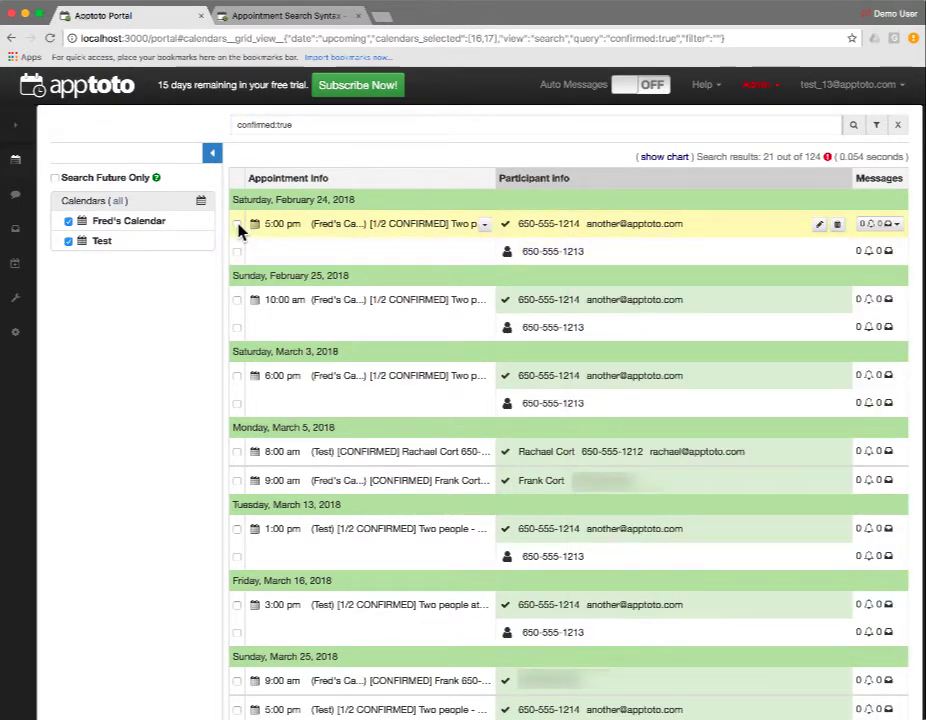
pyautogui.click(237, 224)
pyautogui.click(237, 251)
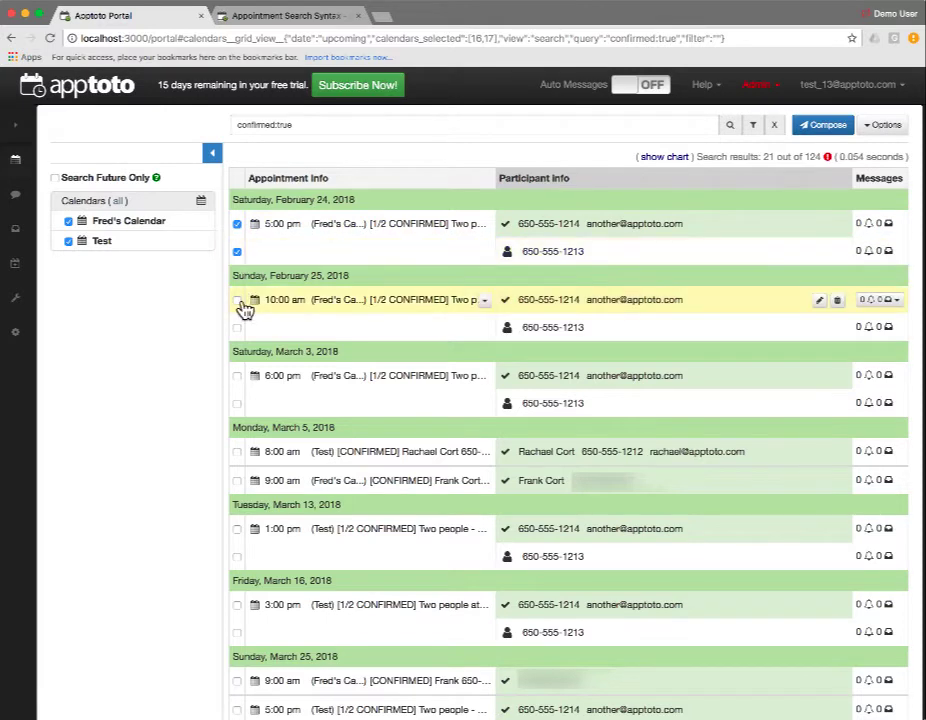
pyautogui.click(237, 299)
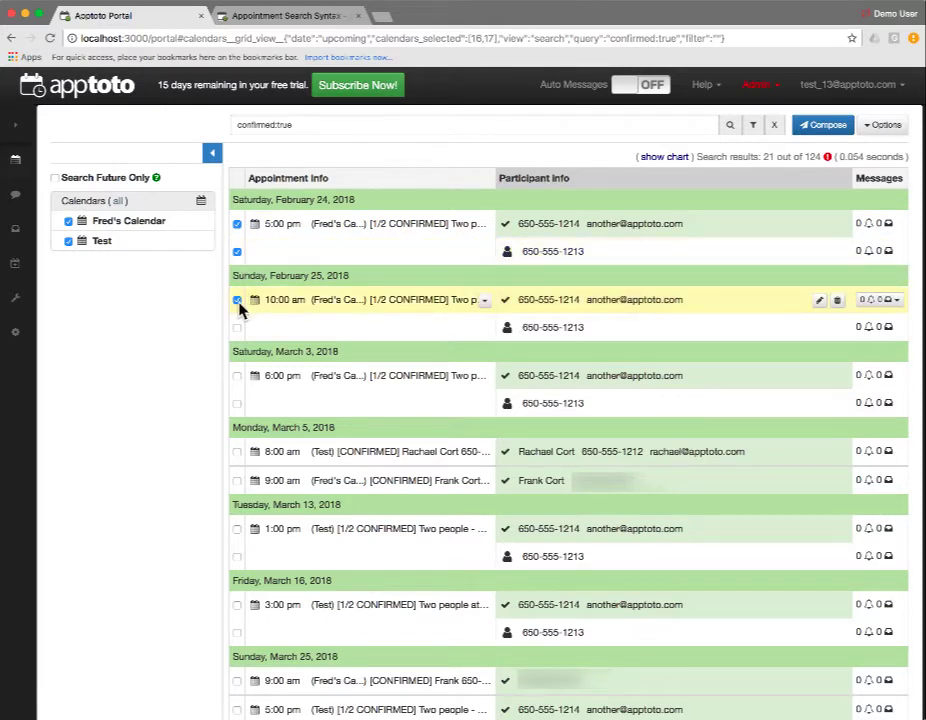
pyautogui.click(237, 376)
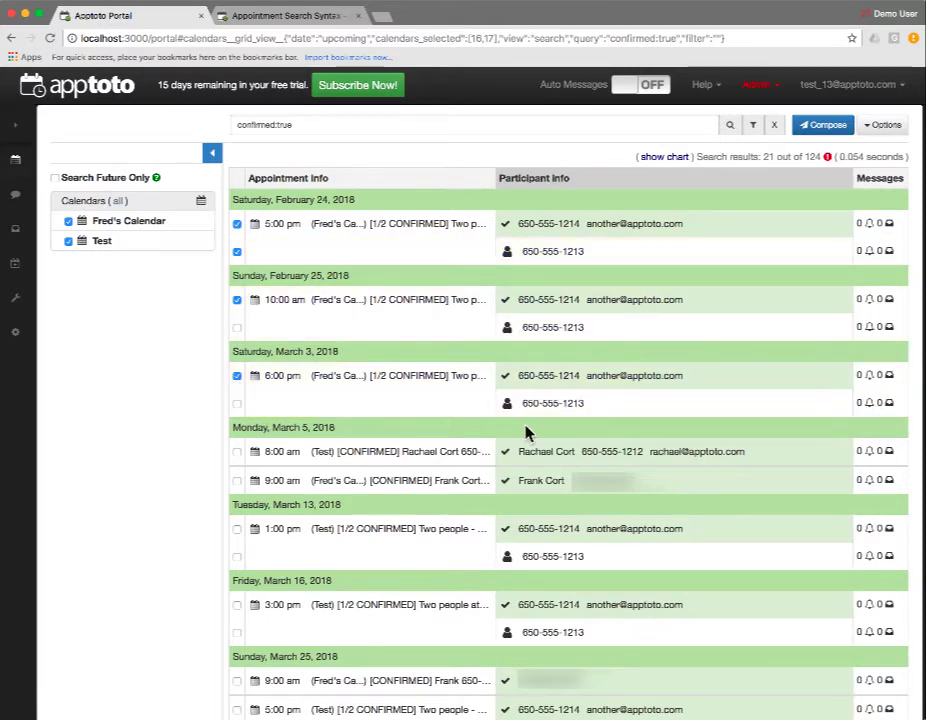
# - Clear the confirmed:true search and search the appointments by the customer's first name
pyautogui.click(775, 126)
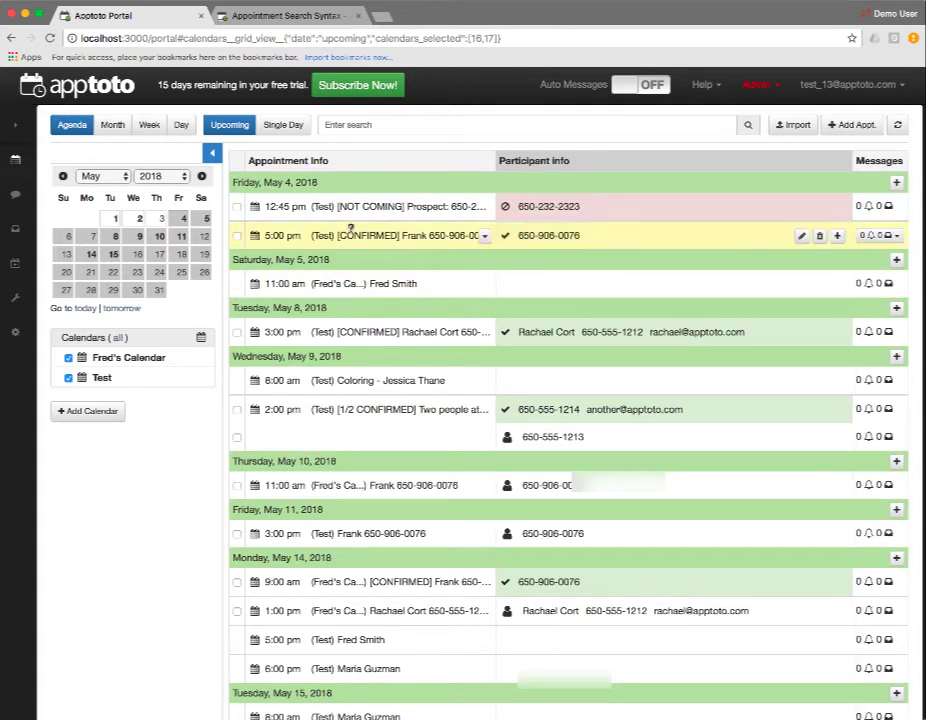
pyautogui.click(443, 121)
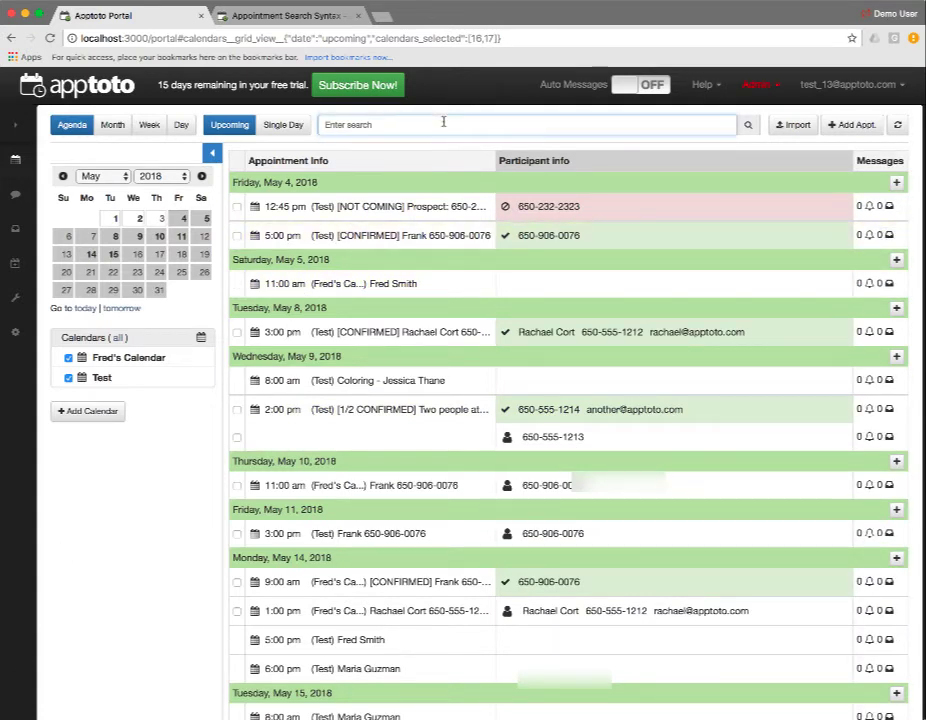
pyautogui.write('dani')
pyautogui.press('Return')
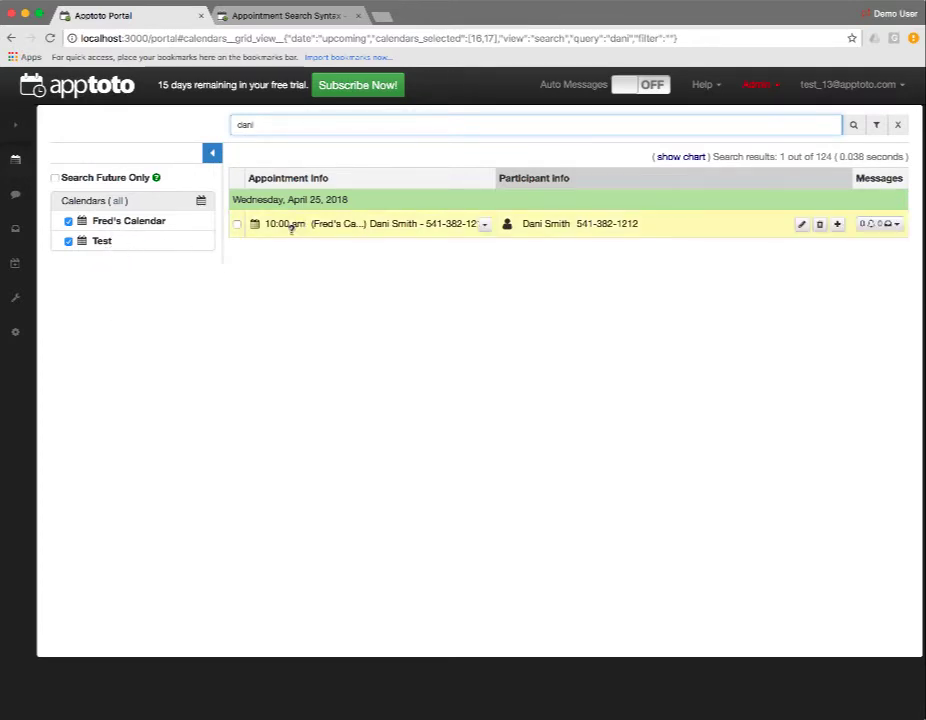
# - Try limiting the name search to each calendar separately and to future appointments only, restoring all calendars and dates
pyautogui.click(128, 221)
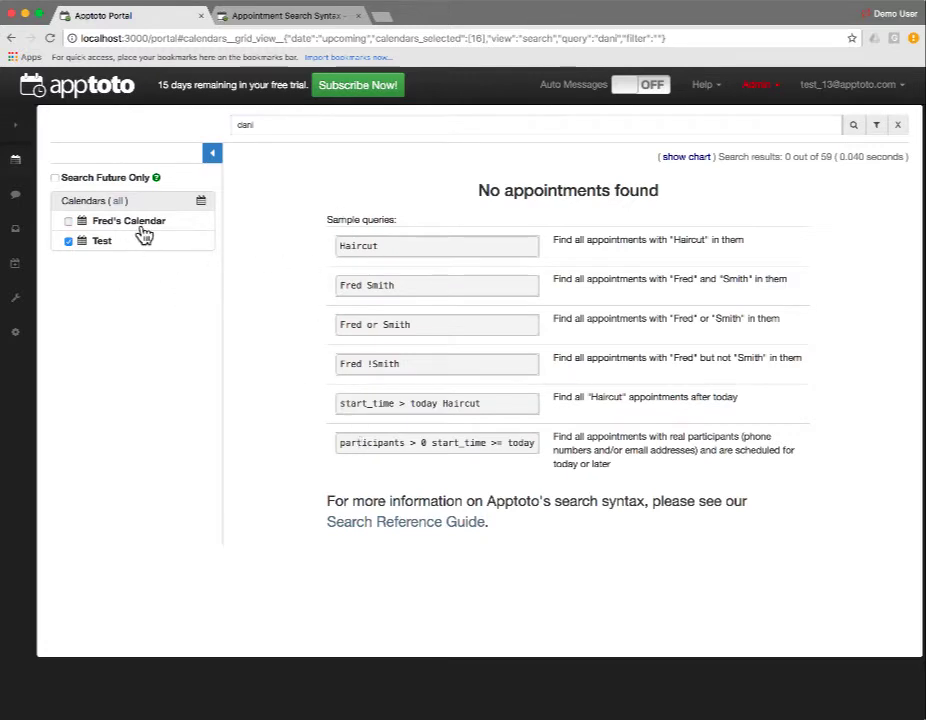
pyautogui.click(138, 222)
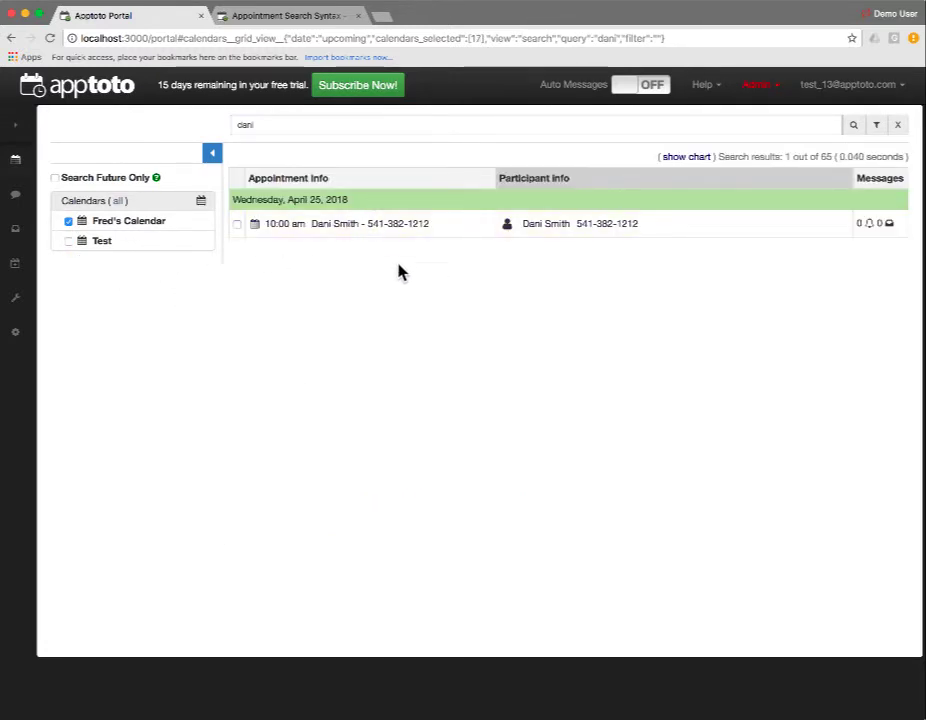
pyautogui.click(112, 201)
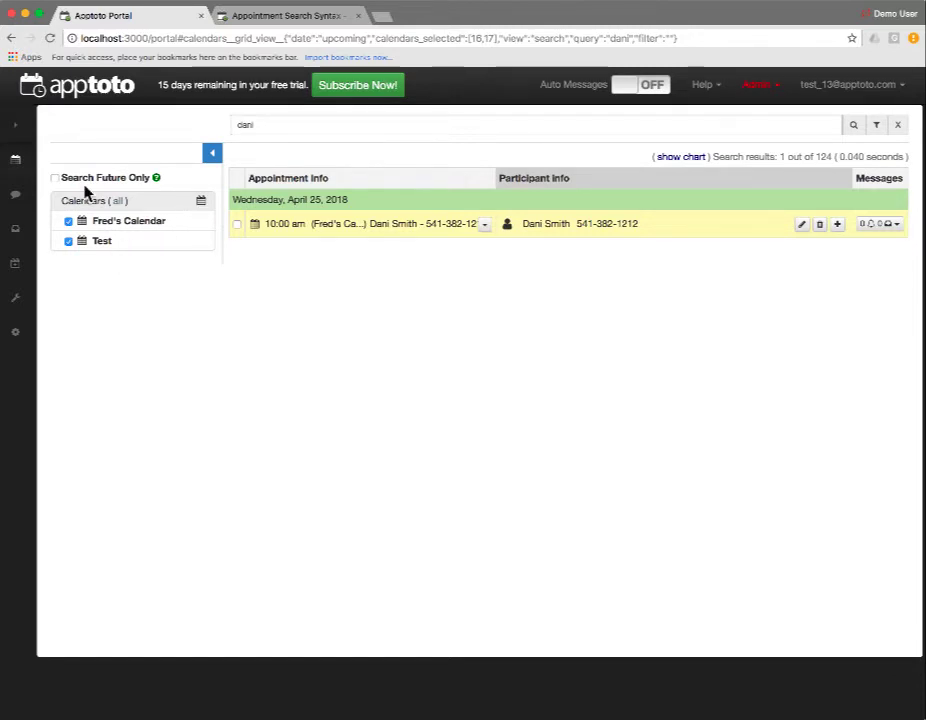
pyautogui.click(57, 179)
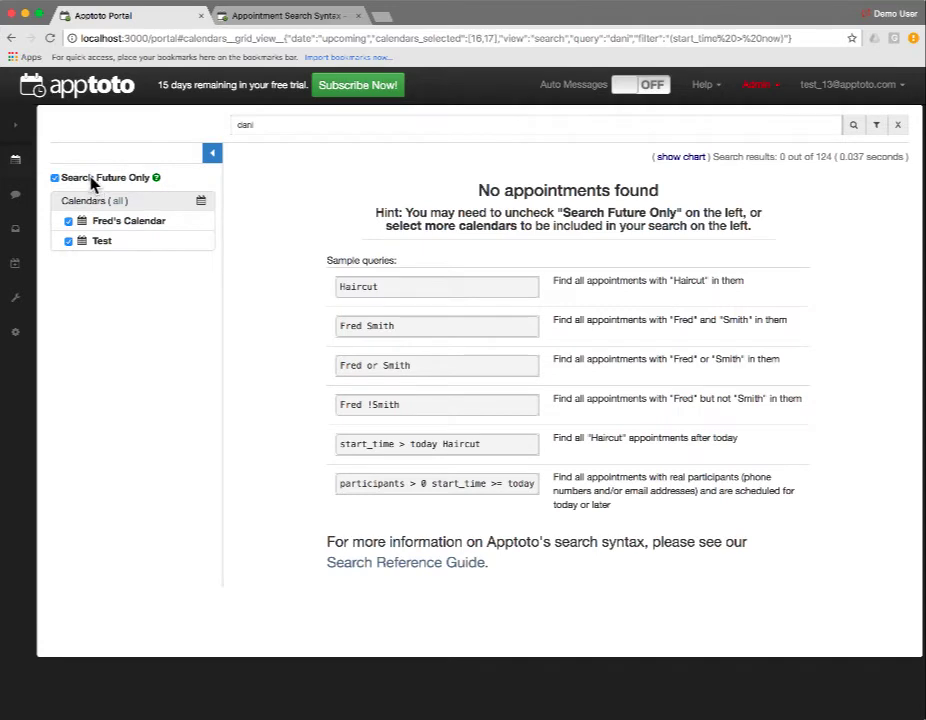
pyautogui.click(92, 181)
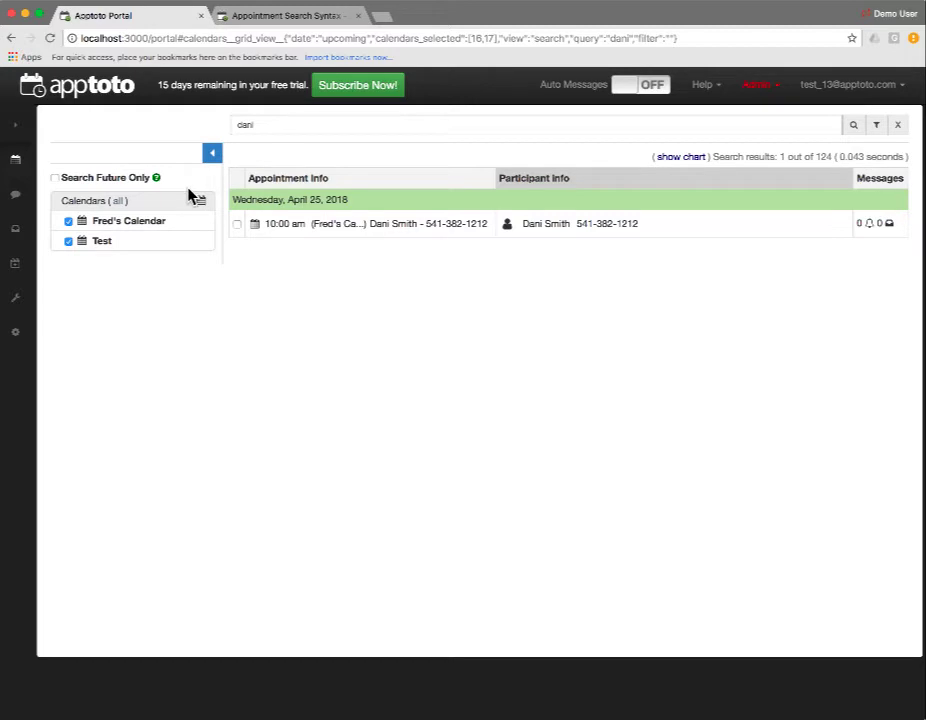
# - Clear the name search, open an empty search and examine the list of available filter fields
pyautogui.click(899, 127)
pyautogui.click(479, 128)
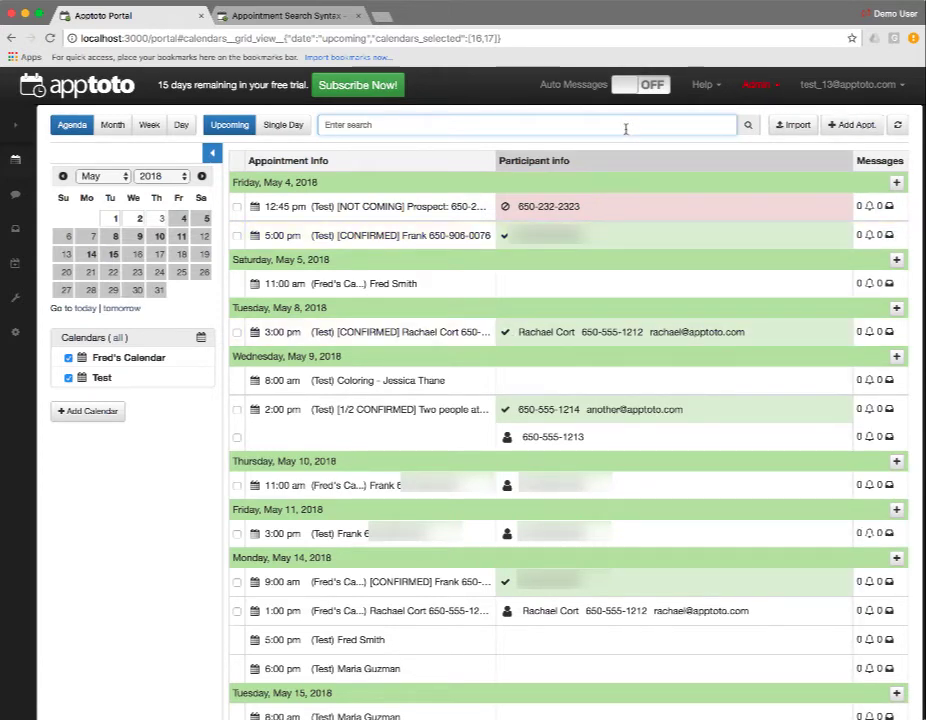
pyautogui.click(748, 125)
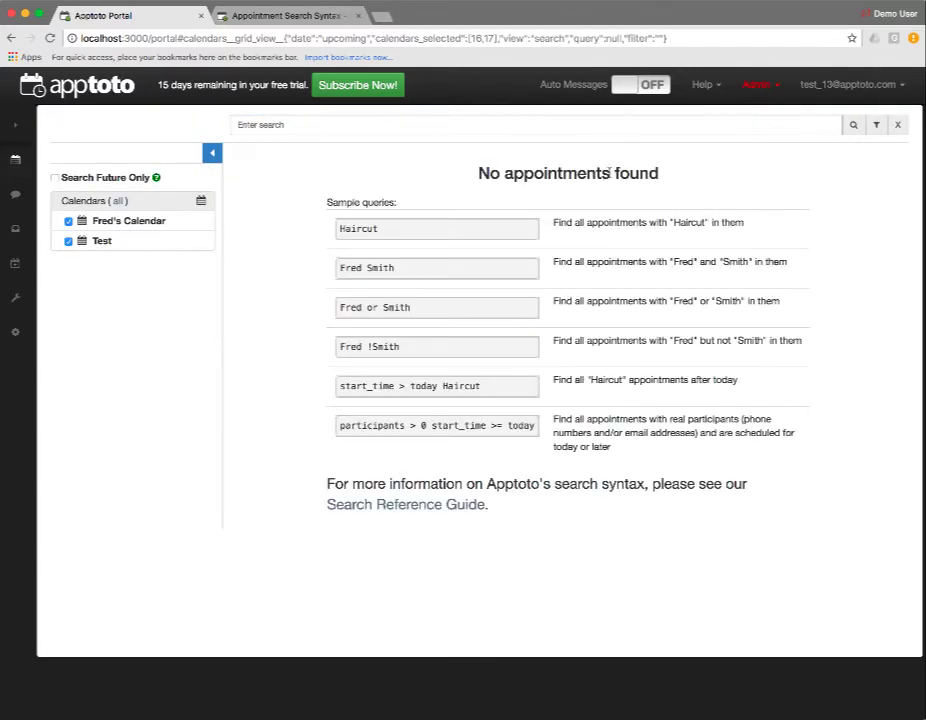
pyautogui.click(877, 126)
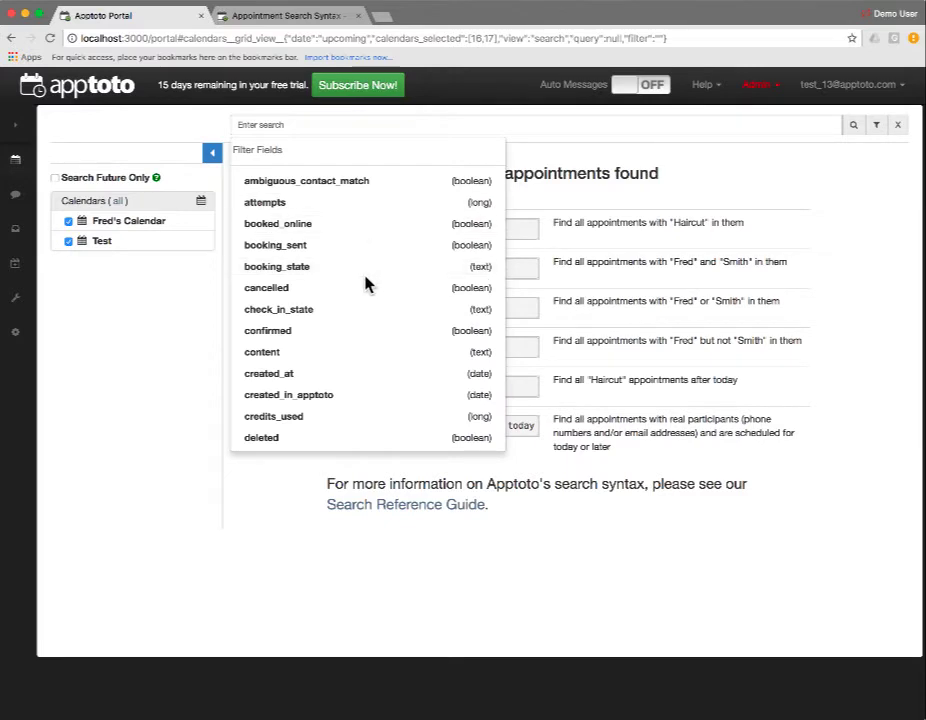
pyautogui.scroll(-1, 366, 284)
pyautogui.scroll(-5, 366, 284)
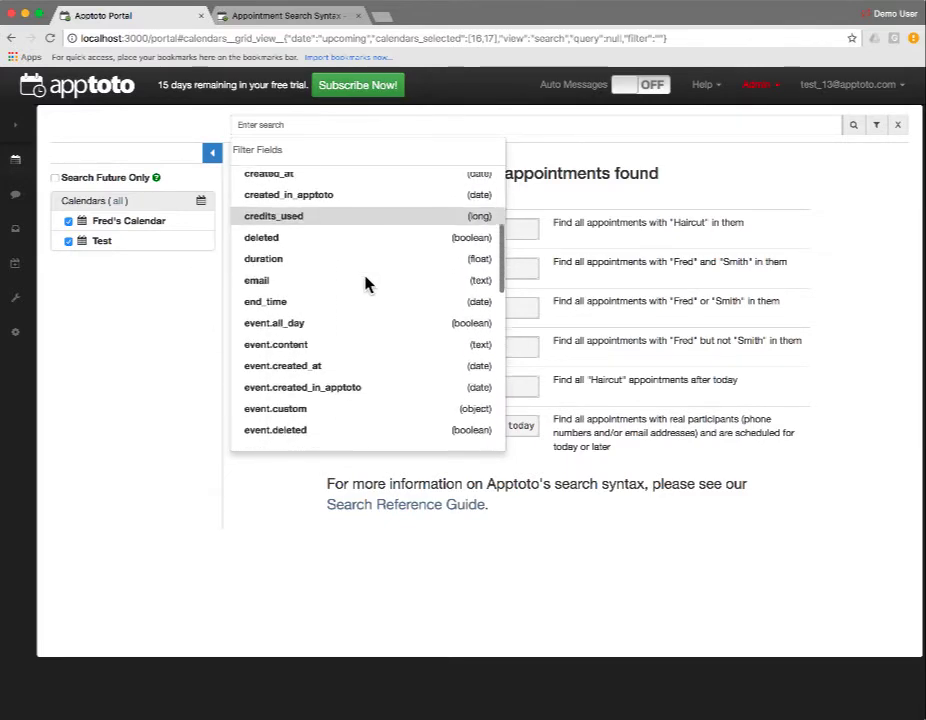
pyautogui.scroll(6, 366, 285)
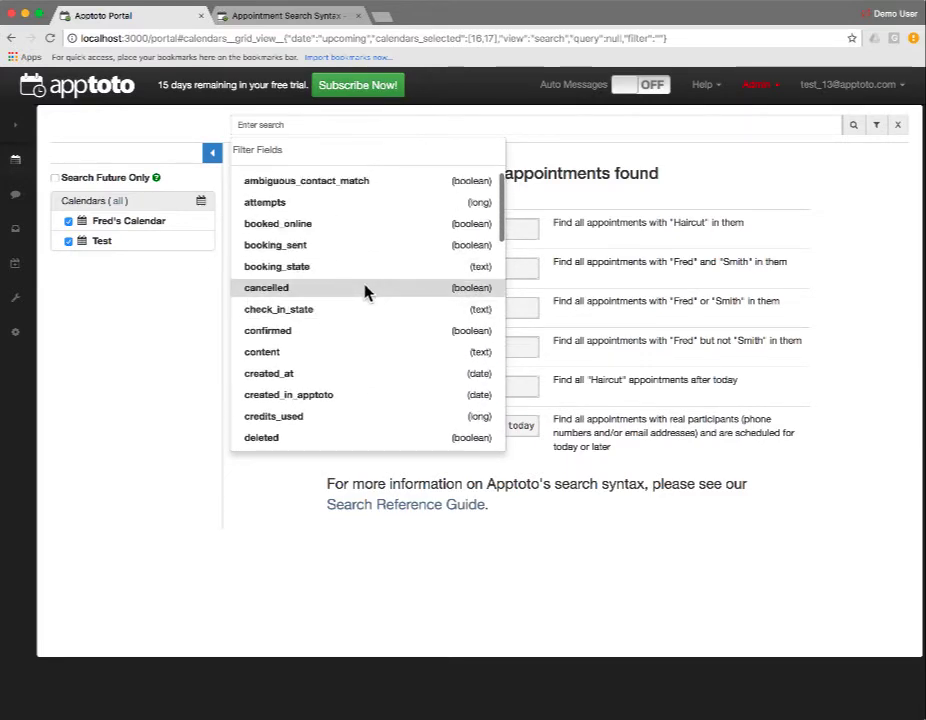
pyautogui.scroll(-3, 313, 340)
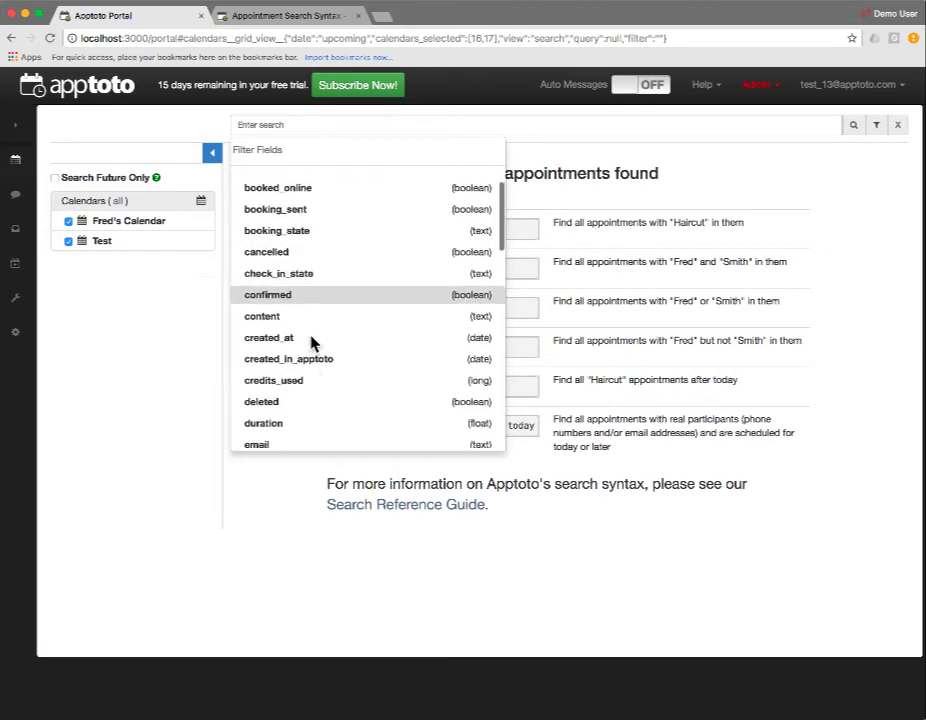
pyautogui.scroll(-11, 313, 343)
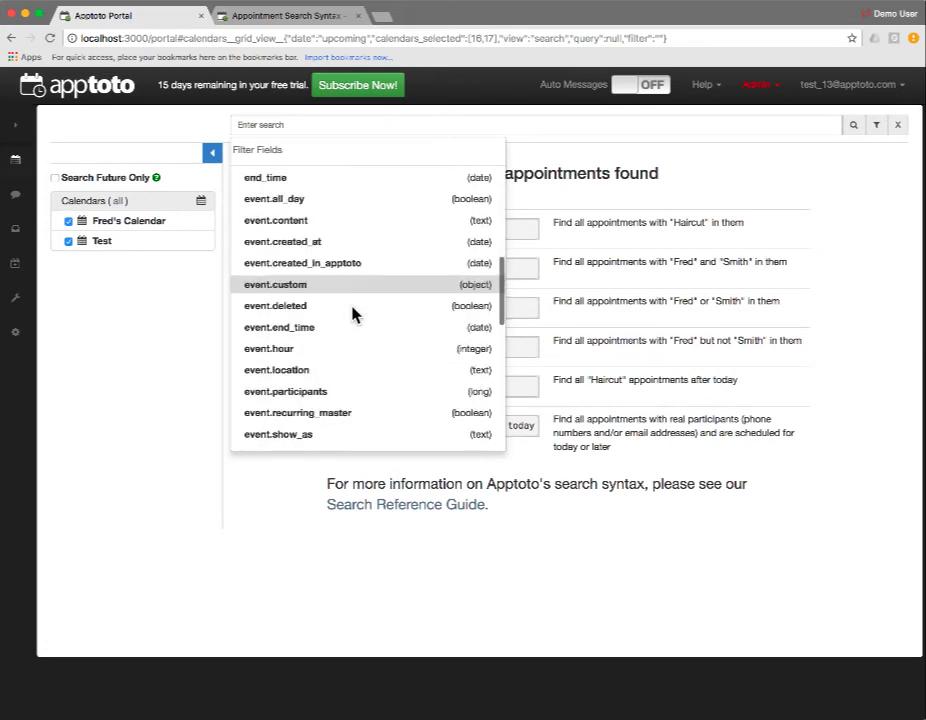
pyautogui.scroll(13, 355, 315)
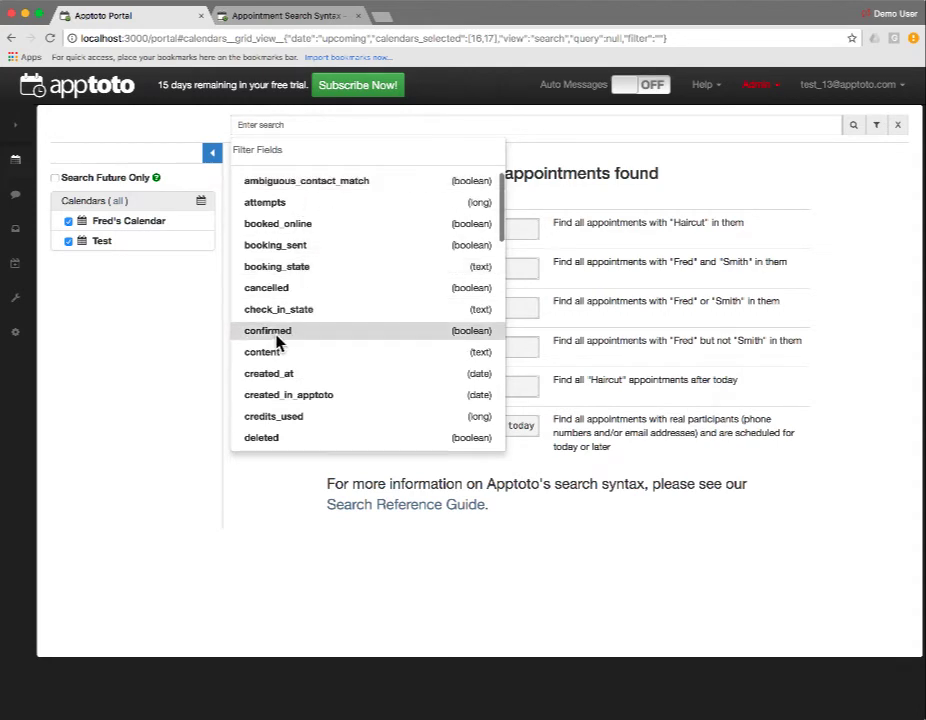
# - Search the appointments for confirmed:true and narrow the query to confirmed:true start_time < now
pyautogui.click(258, 124)
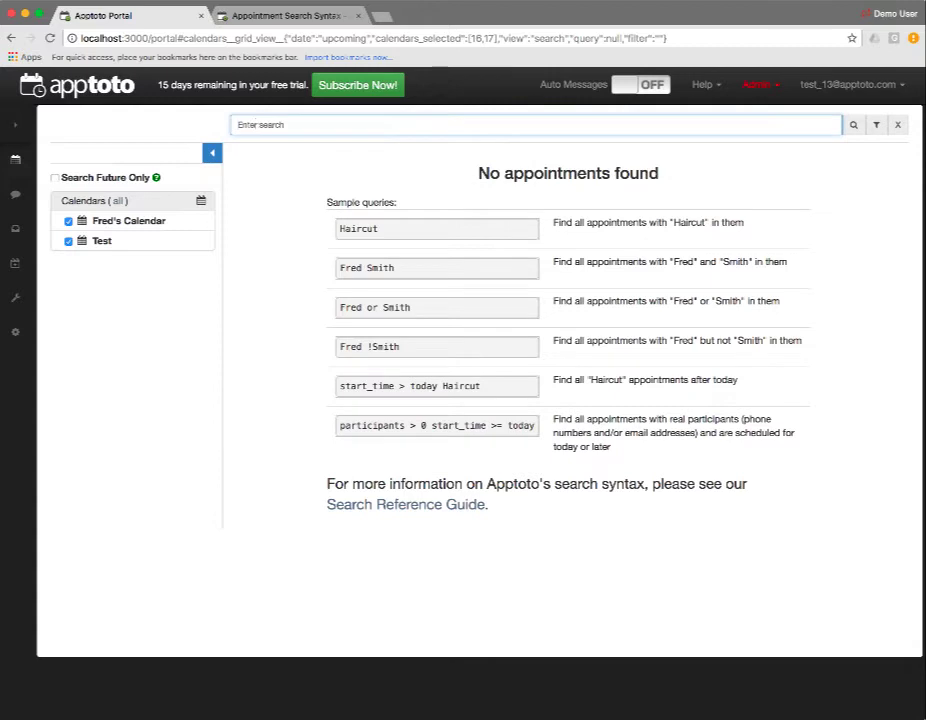
pyautogui.write('confirmed:true')
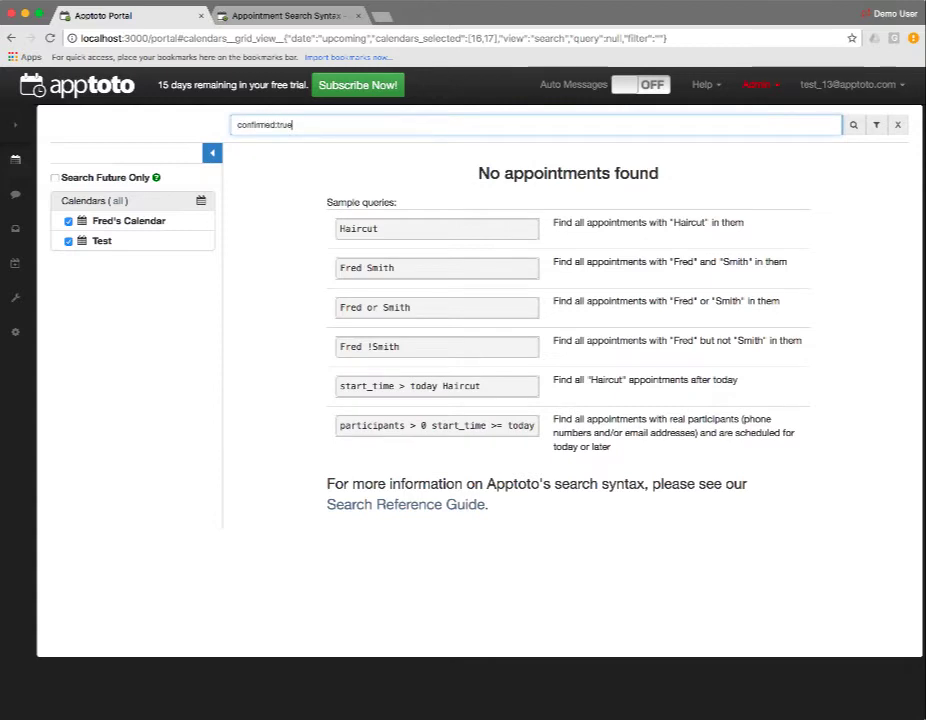
pyautogui.press('Return')
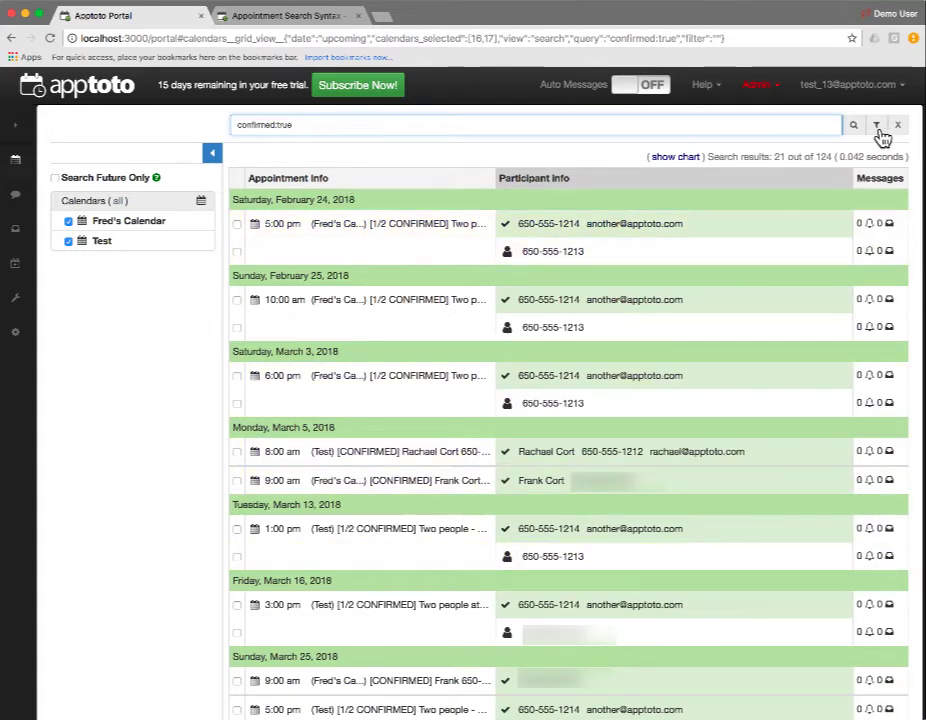
pyautogui.write('start_time')
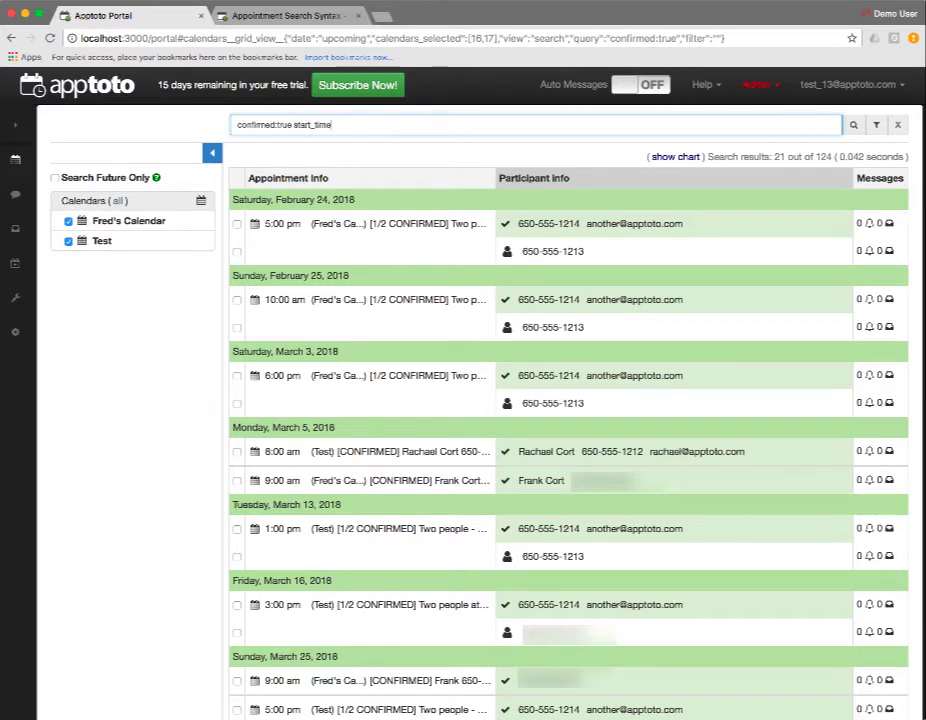
pyautogui.write(' < now')
pyautogui.press('Return')
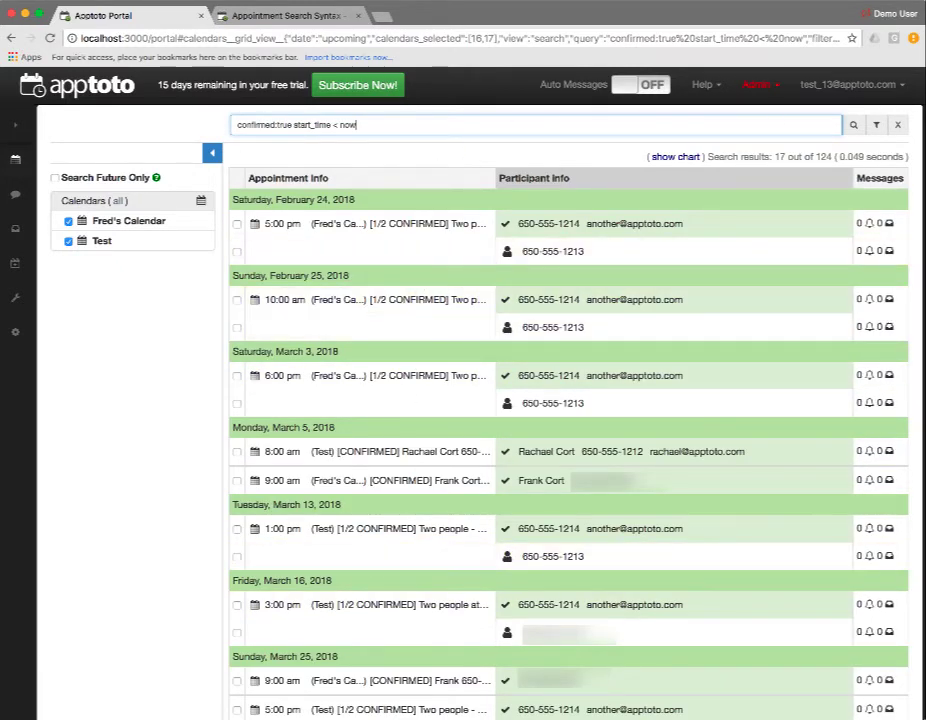
# - Clear the confirmed and start time query and search the appointments for prospect
pyautogui.moveTo(428, 126); pyautogui.dragTo(203, 124)
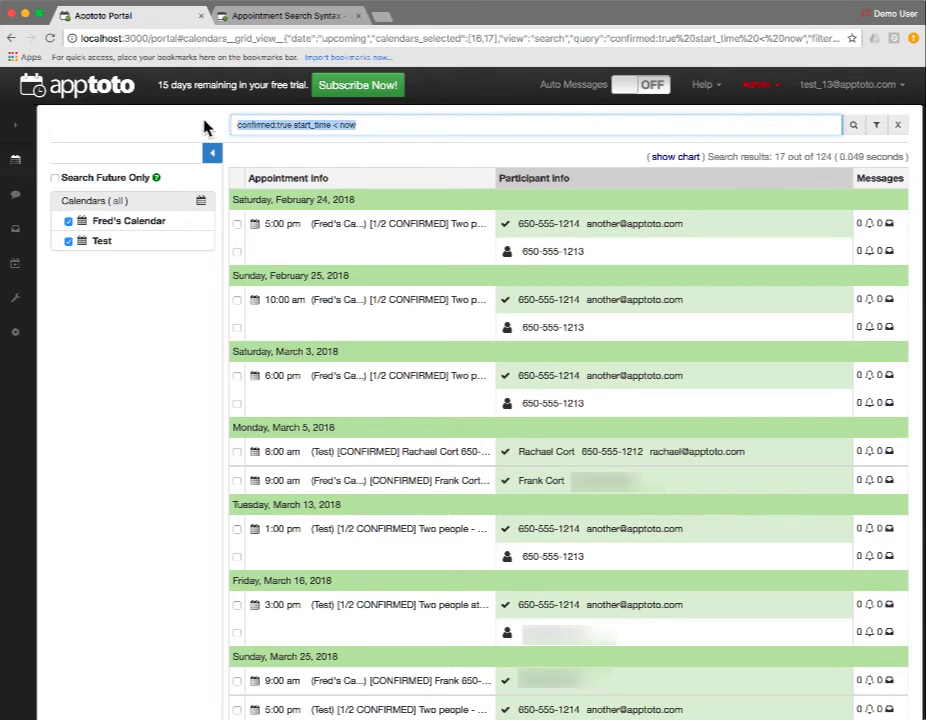
pyautogui.press('BackSpace')
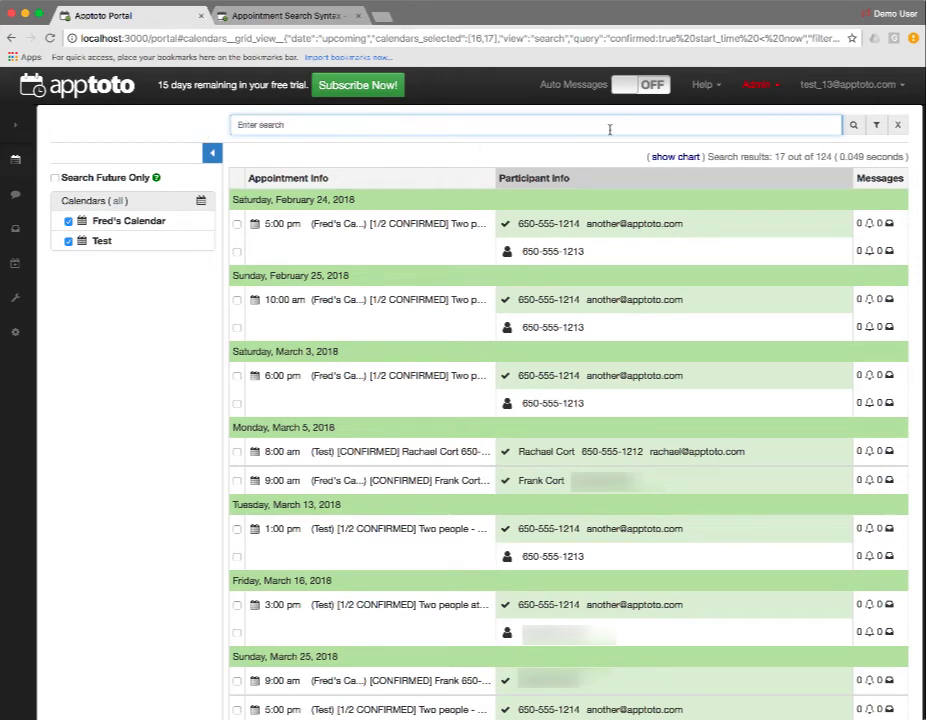
pyautogui.click(899, 126)
pyautogui.click(690, 130)
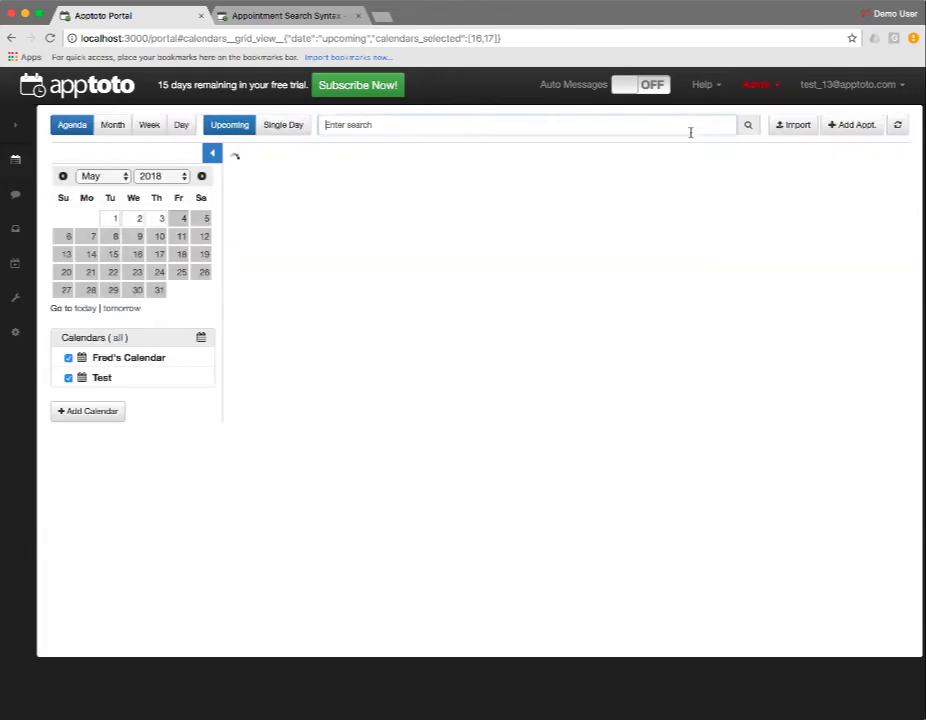
pyautogui.write('proce')
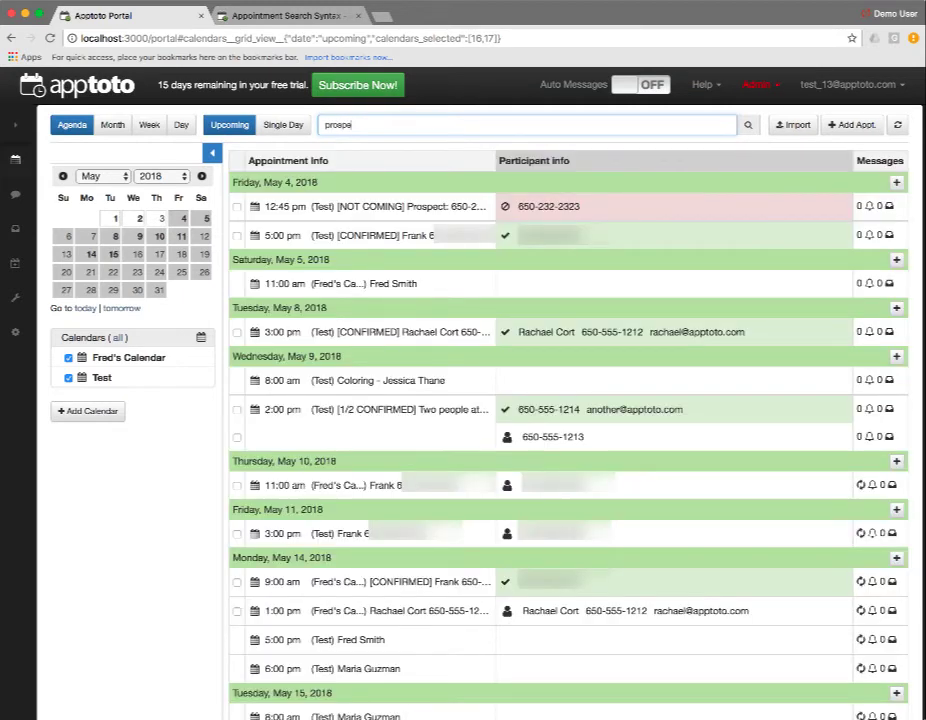
pyautogui.write('ect')
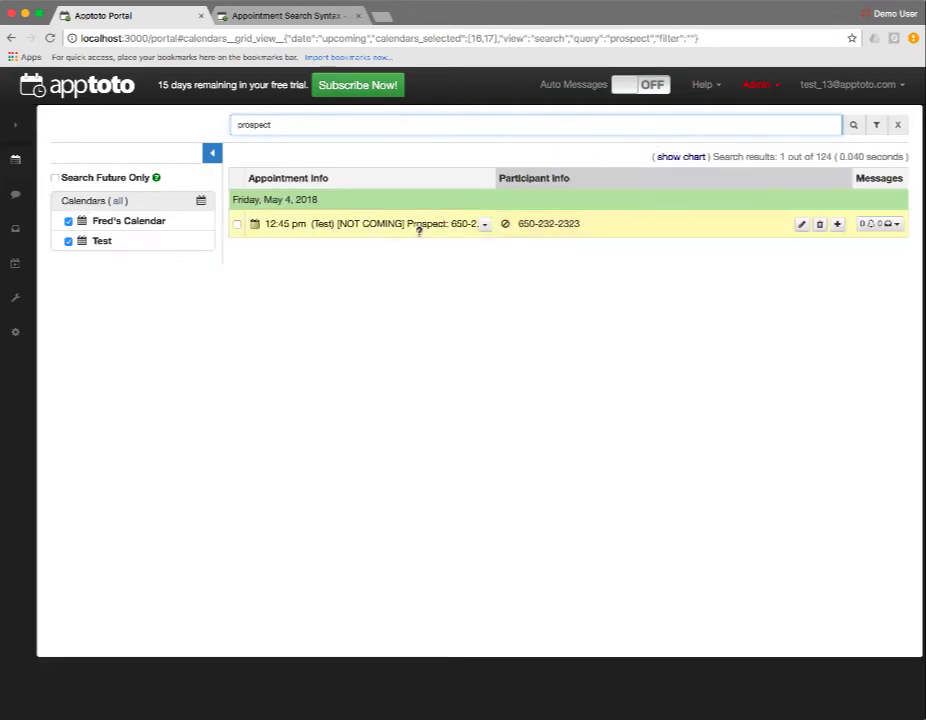
# - Add the custom data interested: true to the event body of the May 4 prospect appointment, save it and close the editor
pyautogui.click(420, 232)
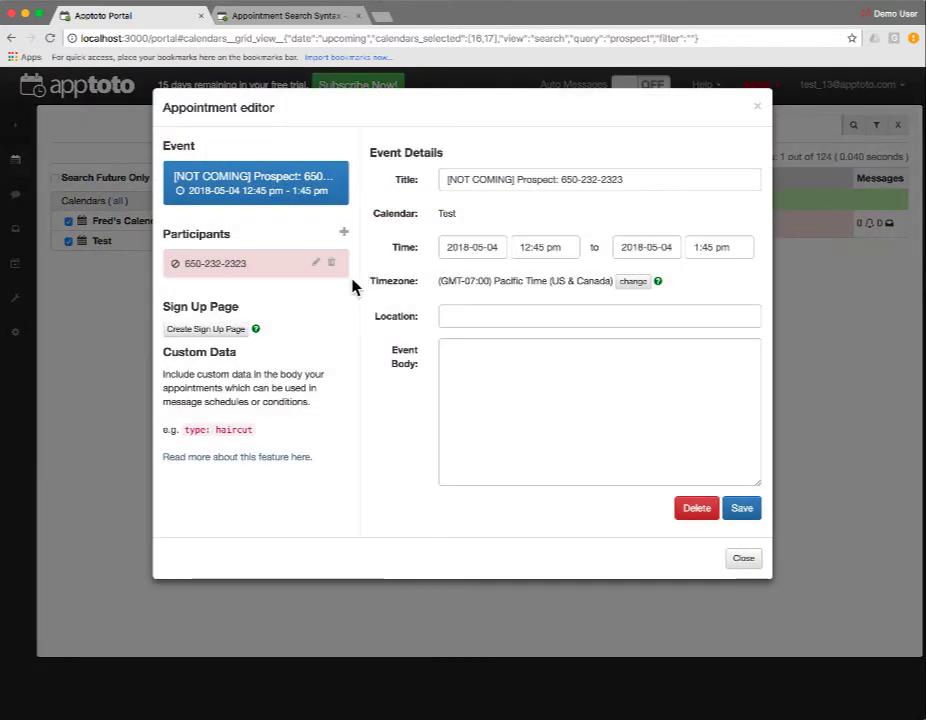
pyautogui.click(461, 361)
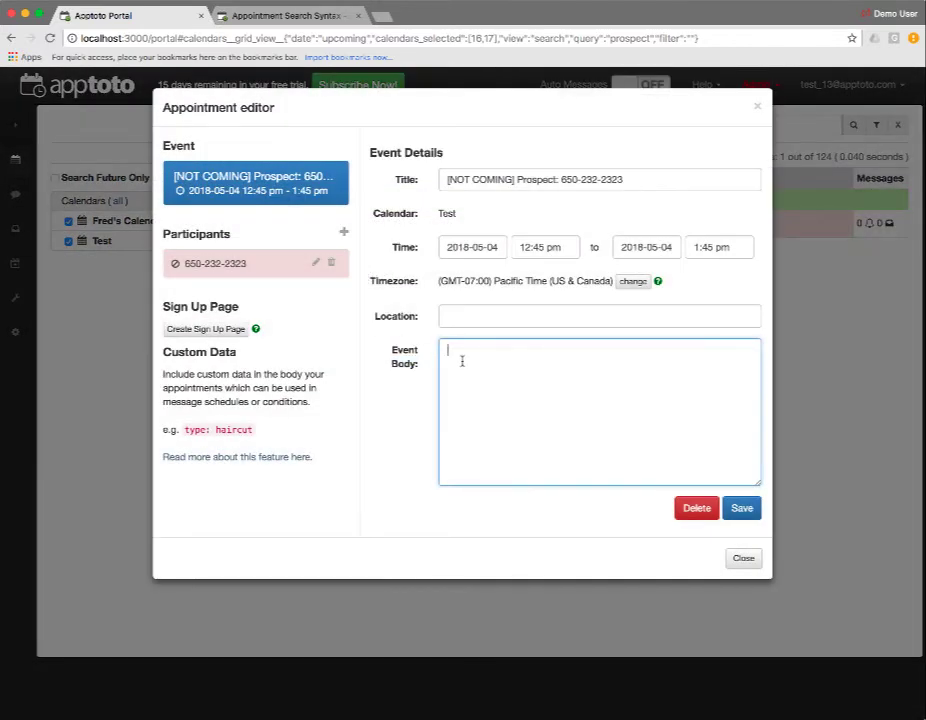
pyautogui.write('in')
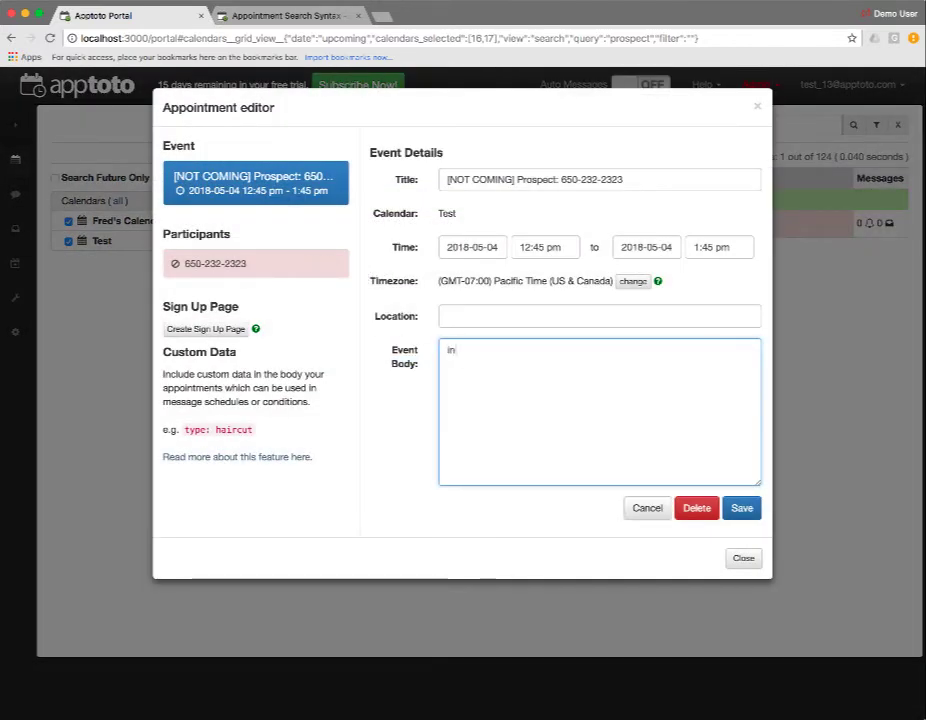
pyautogui.write('terested:true')
pyautogui.moveTo(514, 350); pyautogui.dragTo(444, 341)
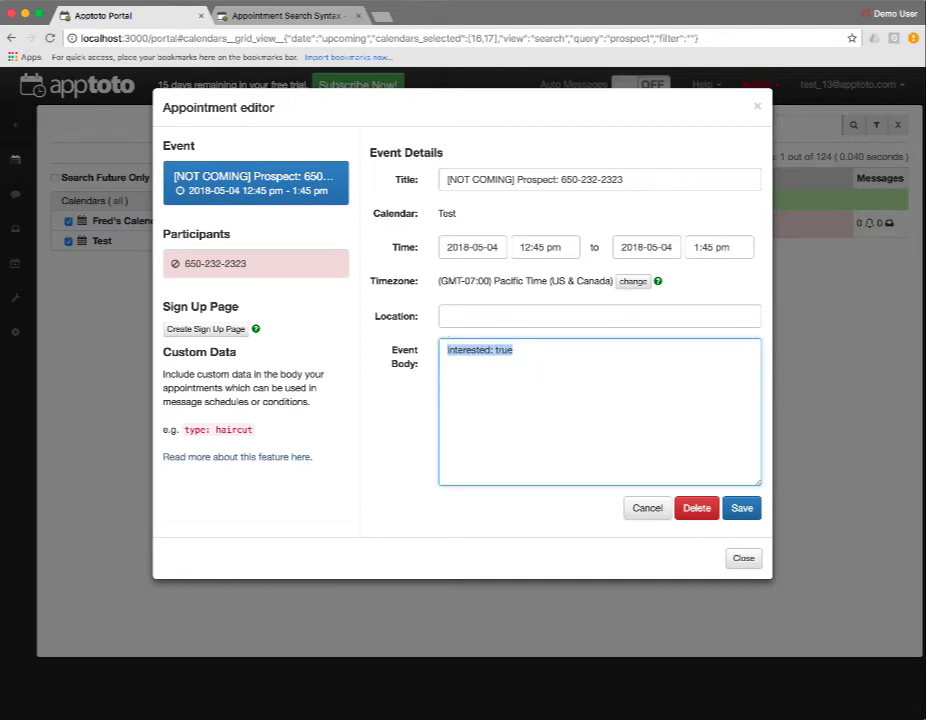
pyautogui.click(752, 514)
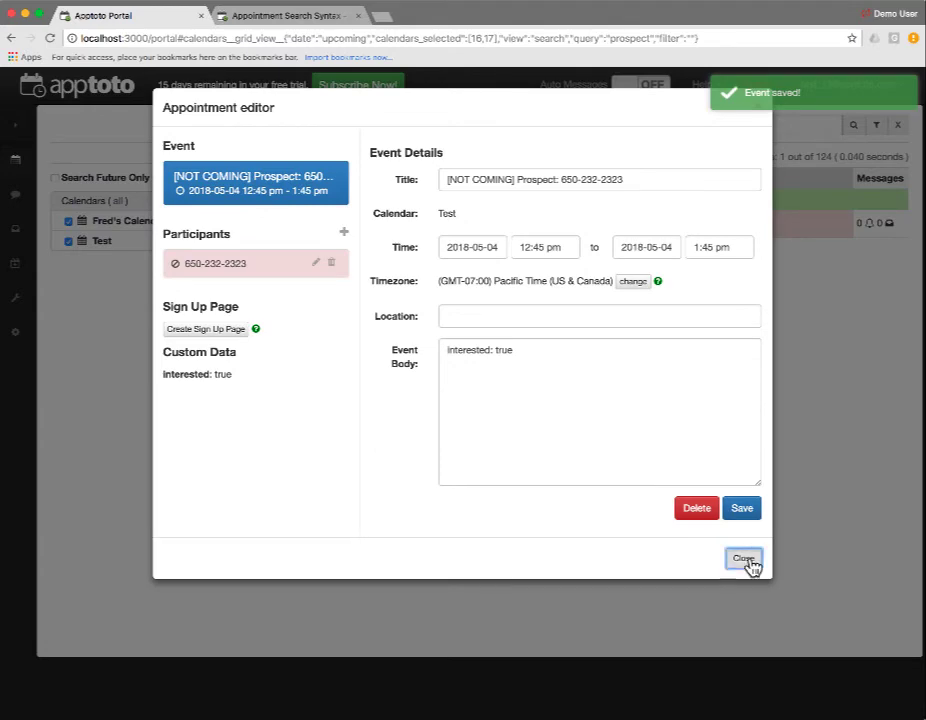
pyautogui.click(746, 559)
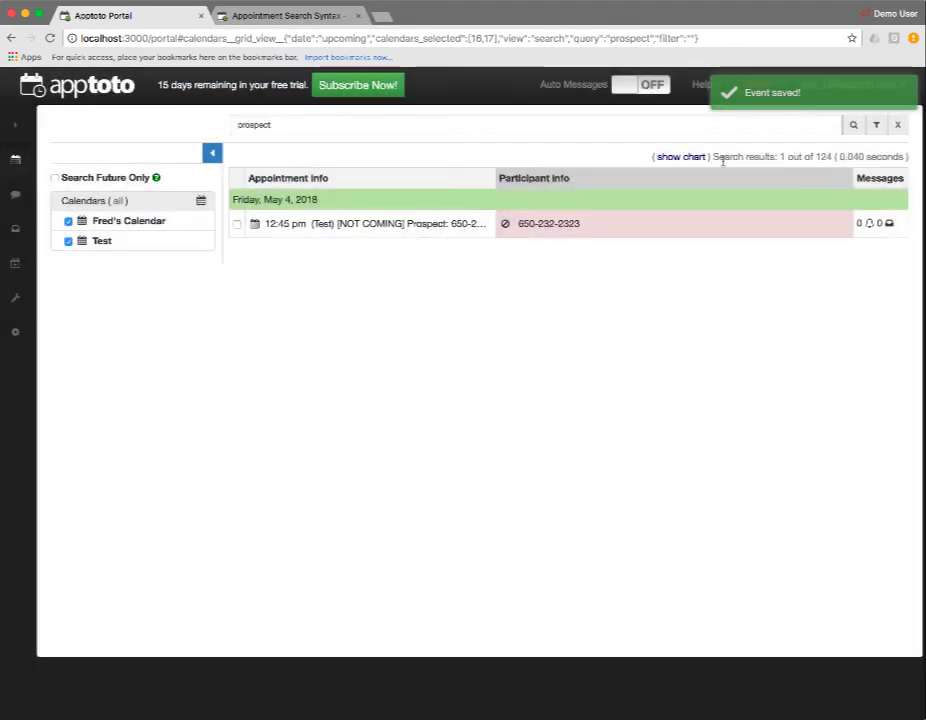
# - Clear the prospect search, open an empty search and look up interested in the list of available filter fields
pyautogui.click(898, 127)
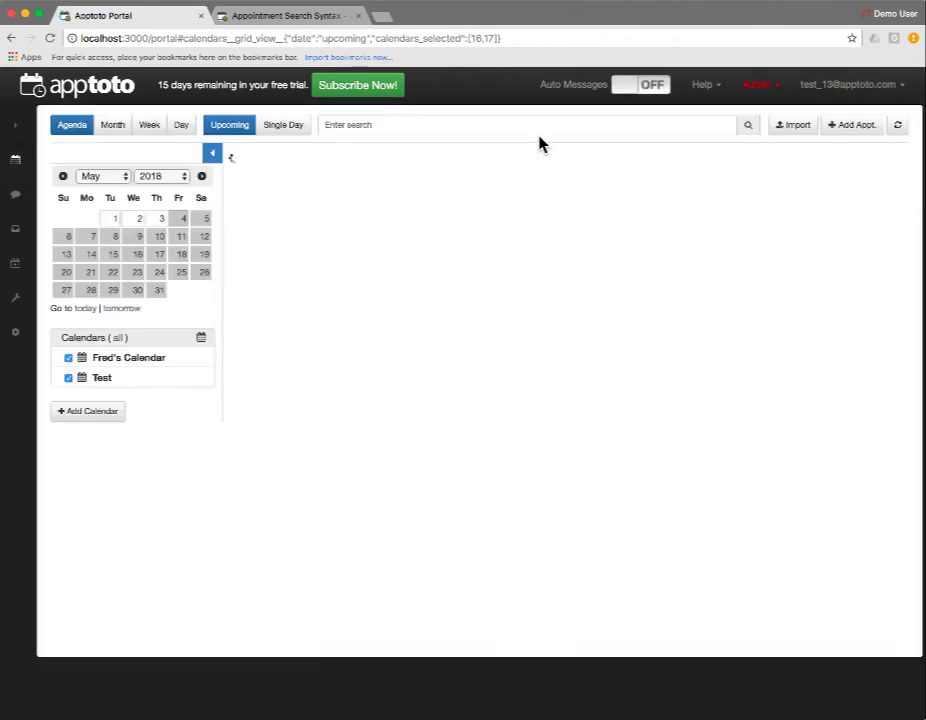
pyautogui.click(748, 127)
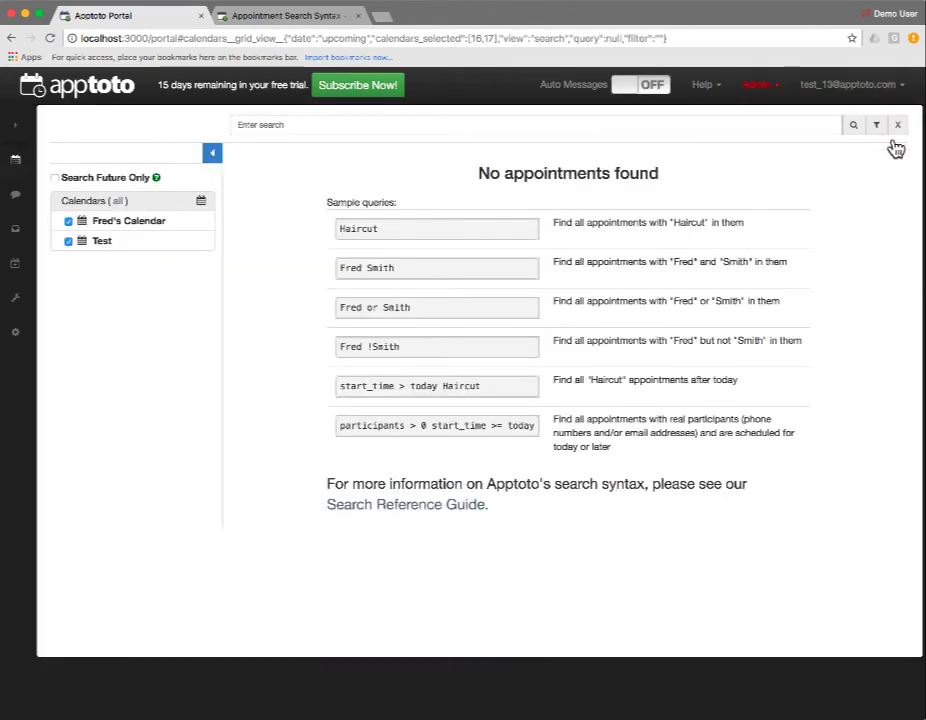
pyautogui.click(877, 127)
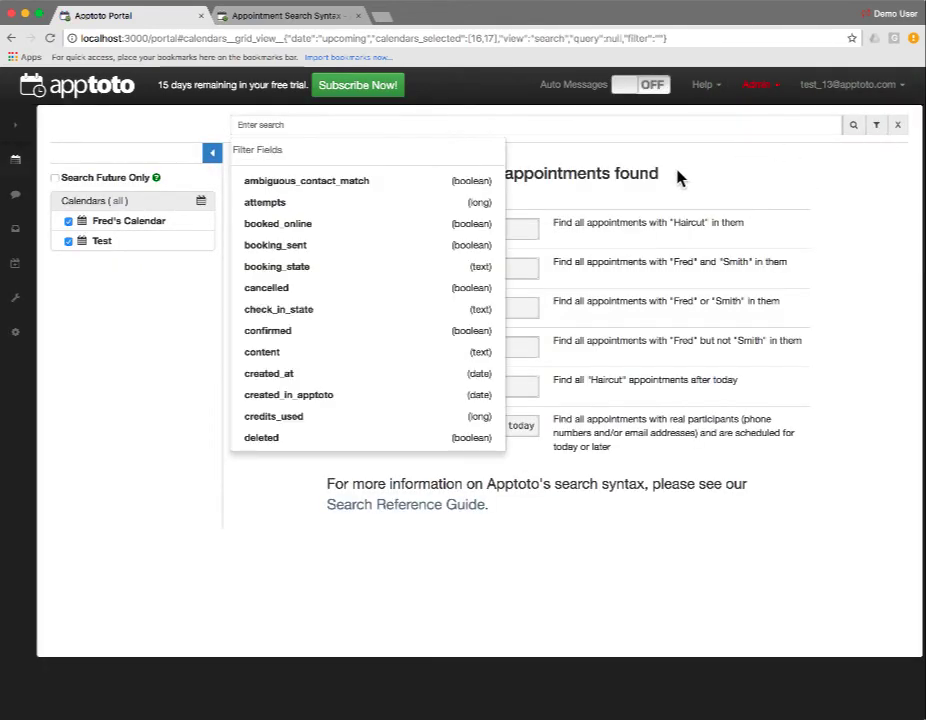
pyautogui.press('super+f')
pyautogui.write('interested')
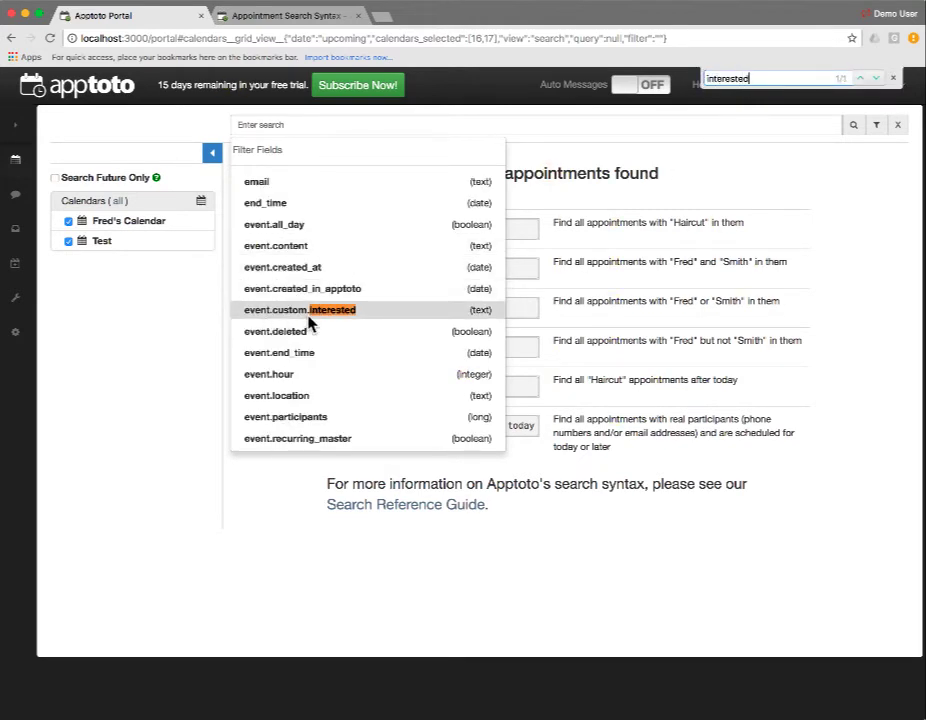
# - Search the appointments for event.custom.interested:true and narrow the query with start_time > "1 week ago"
pyautogui.click(301, 130)
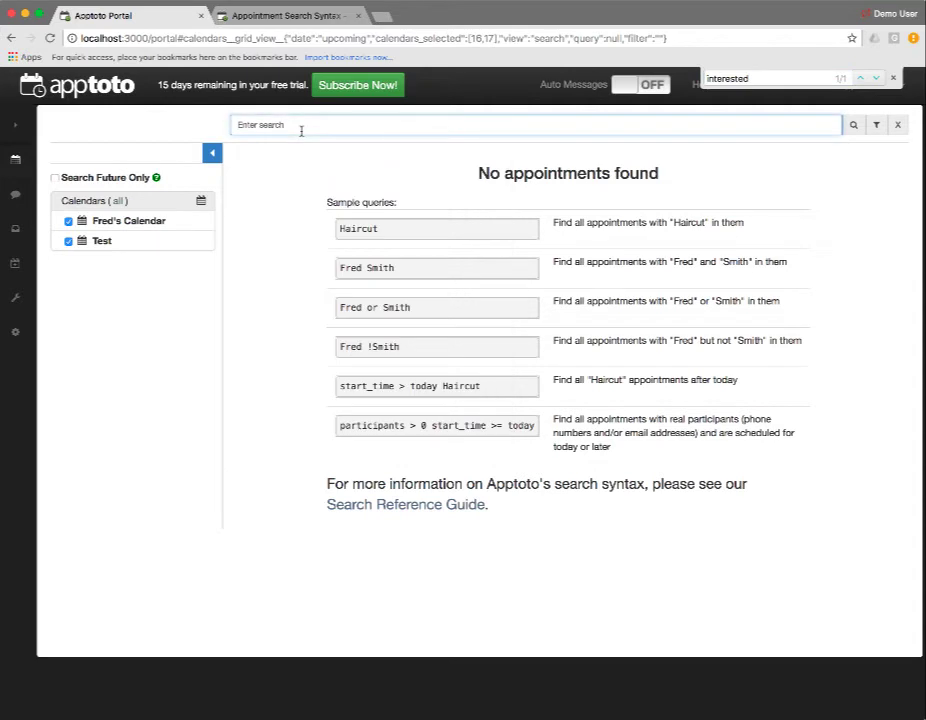
pyautogui.write('event.custom.interested:true')
pyautogui.press('Return')
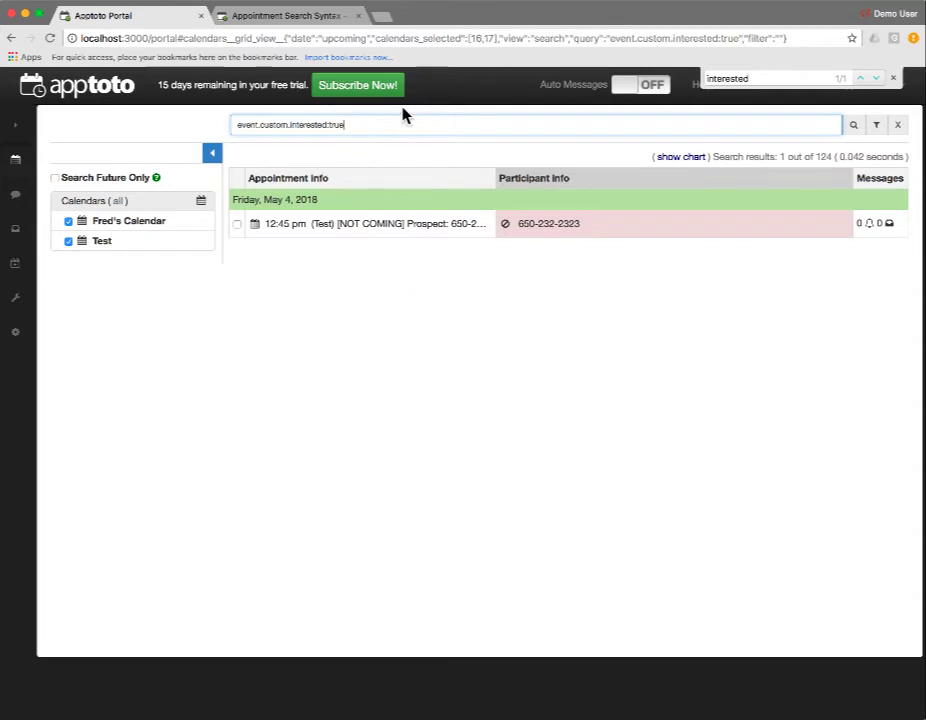
pyautogui.press('Home')
pyautogui.write('start_time > "')
pyautogui.press('Return')
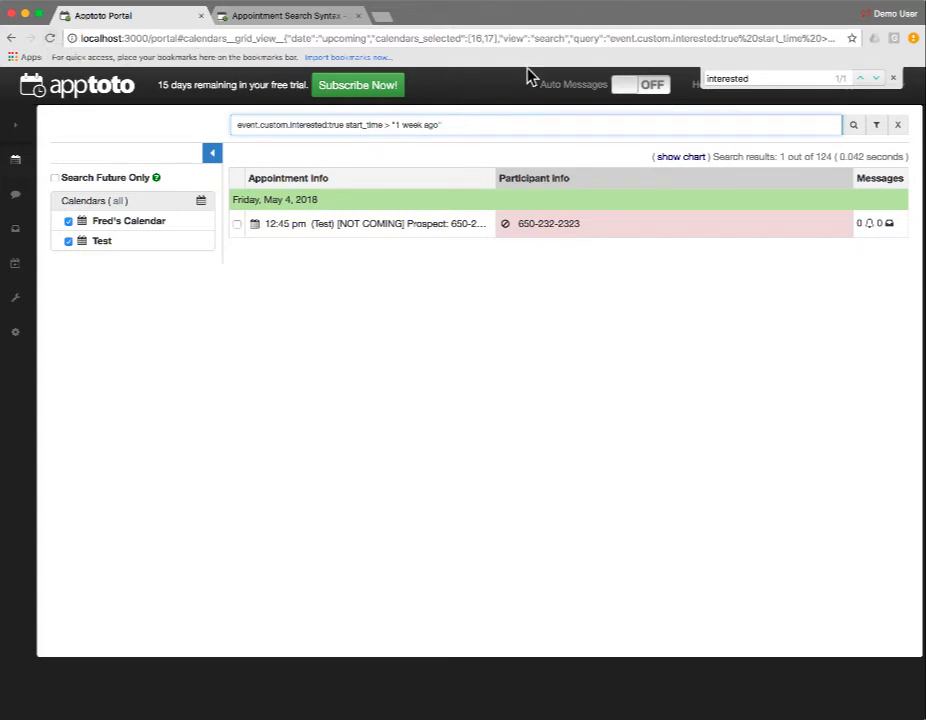
# - Save the current search page to the bookmarks bar and look at the bookmark's options
pyautogui.moveTo(70, 39); pyautogui.dragTo(78, 58)
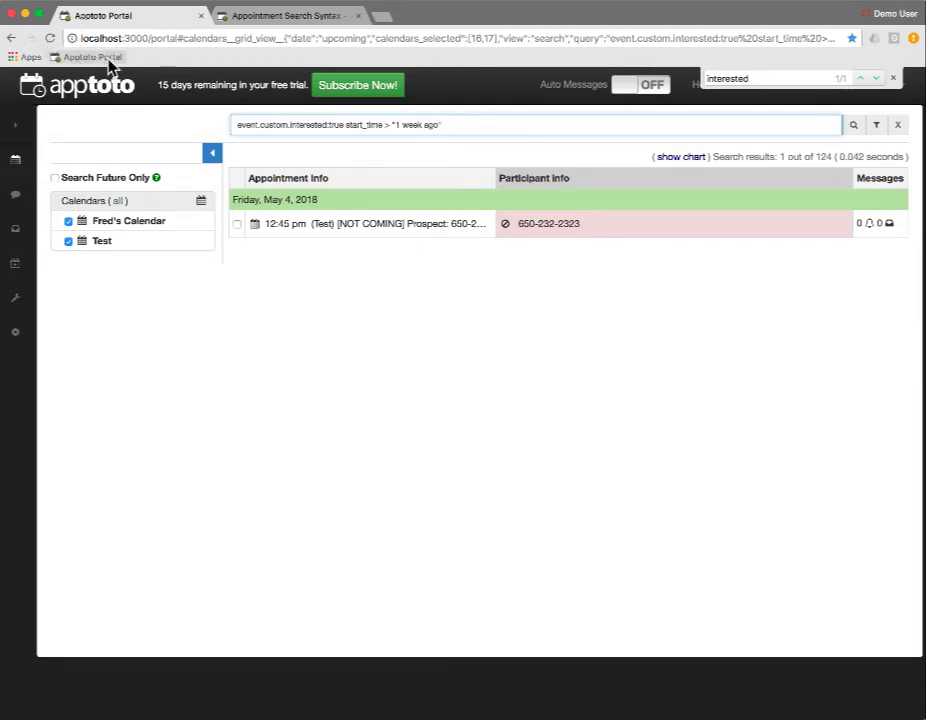
pyautogui.rightClick(108, 60)
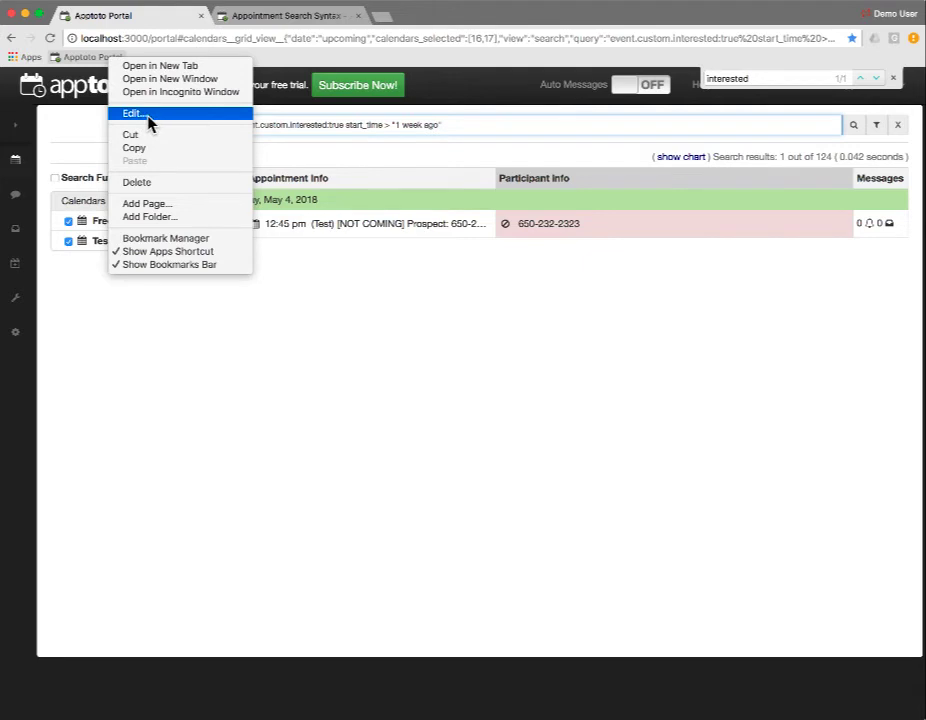
pyautogui.click(301, 339)
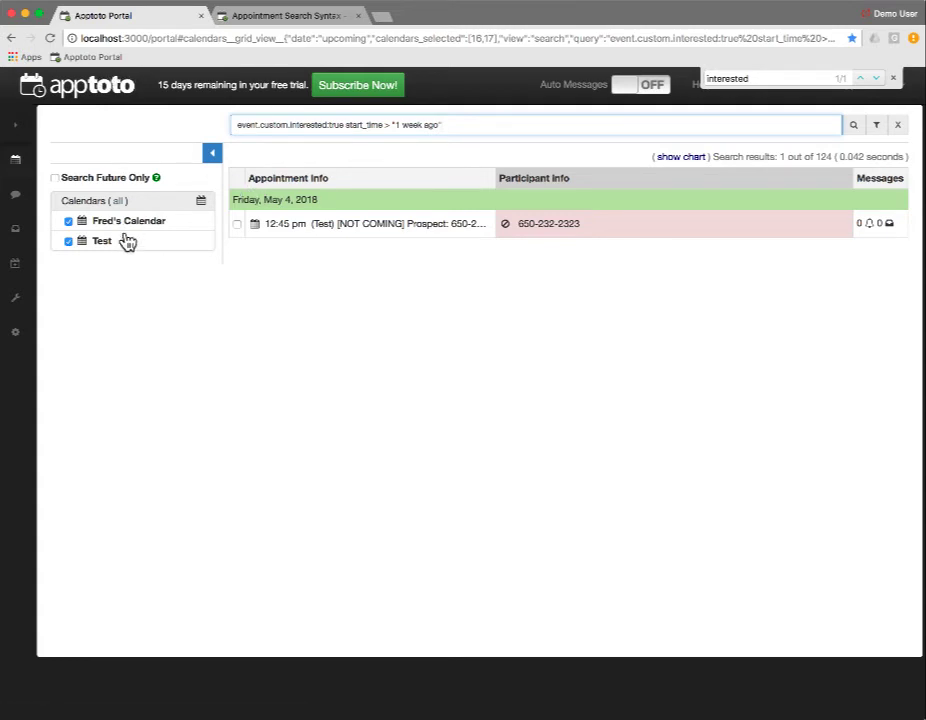
# - Open the bookmarked search in a new tab to check it and return to the original portal tab
pyautogui.keyDown('super'); pyautogui.click(100, 58); pyautogui.keyUp('super')
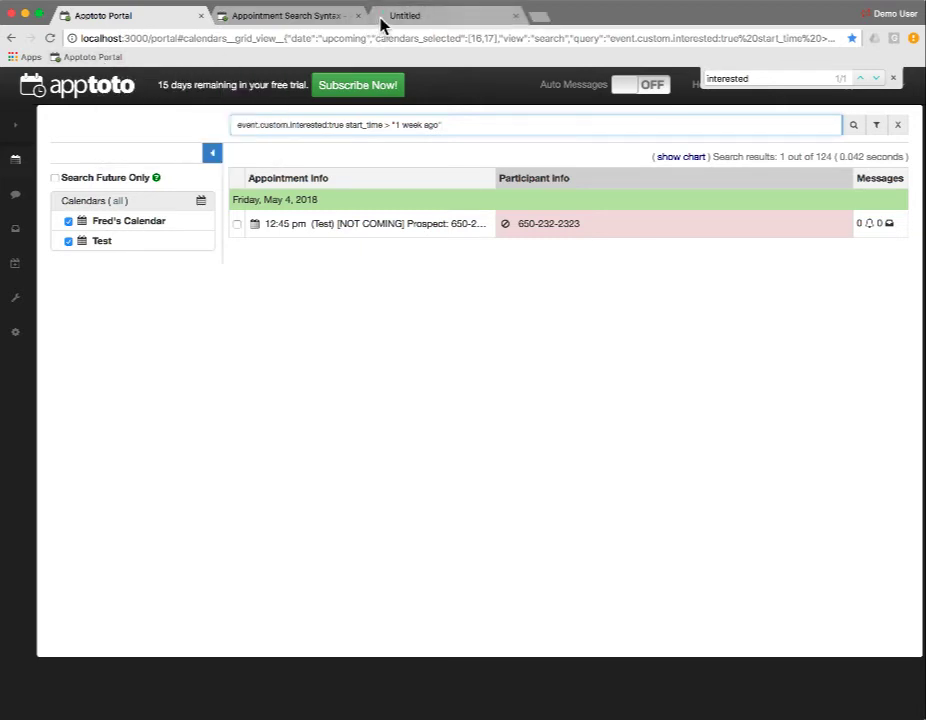
pyautogui.click(418, 16)
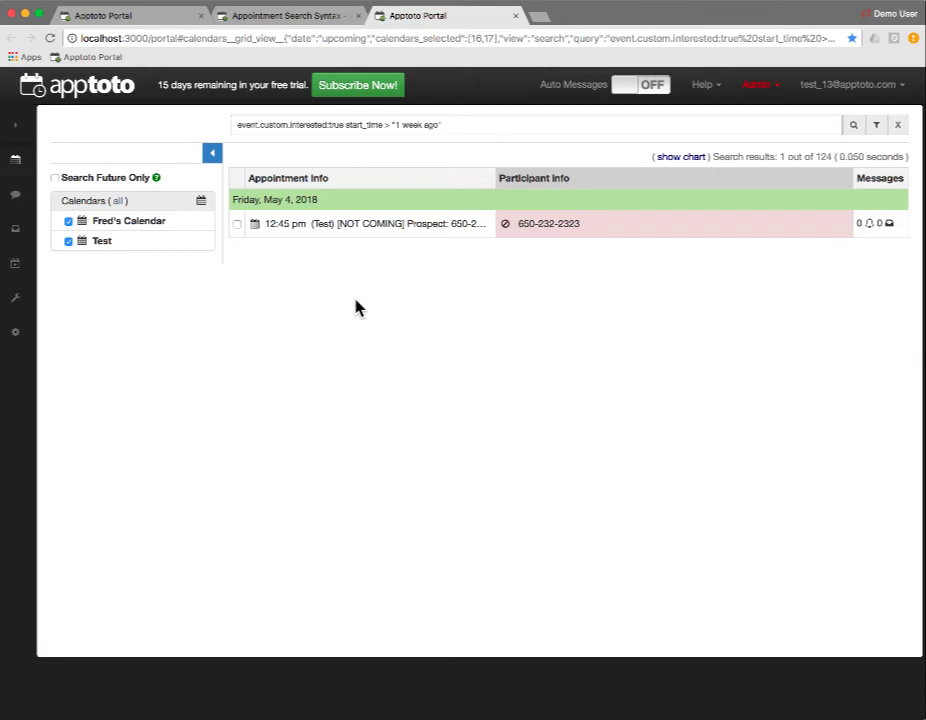
pyautogui.click(150, 18)
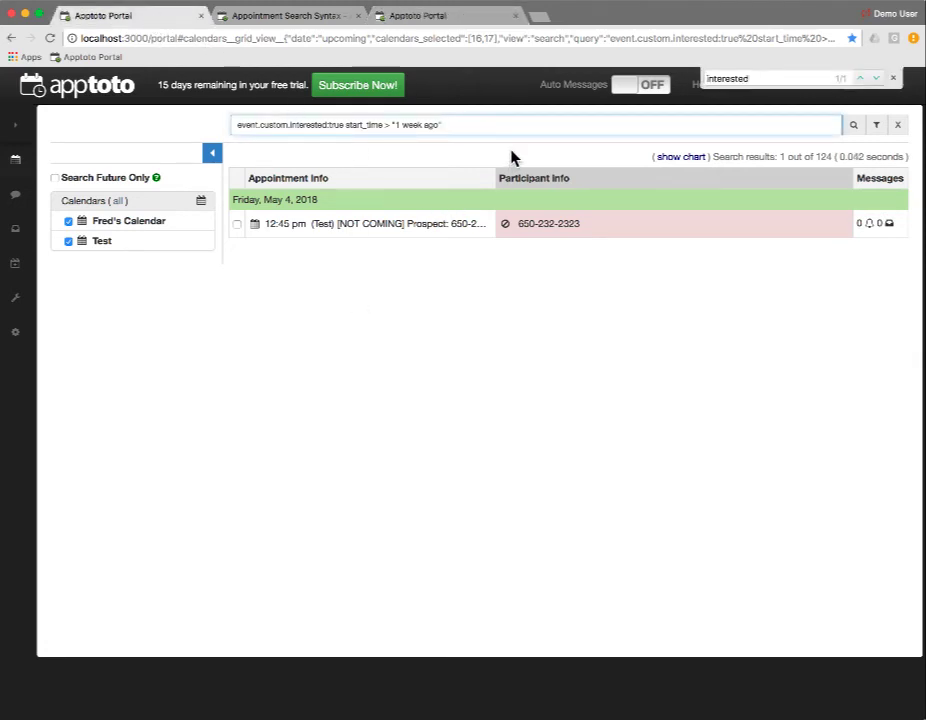
# - Clear the interested query and search the appointments for noshow:true start_time < now
pyautogui.moveTo(508, 127); pyautogui.dragTo(233, 122)
pyautogui.press('BackSpace')
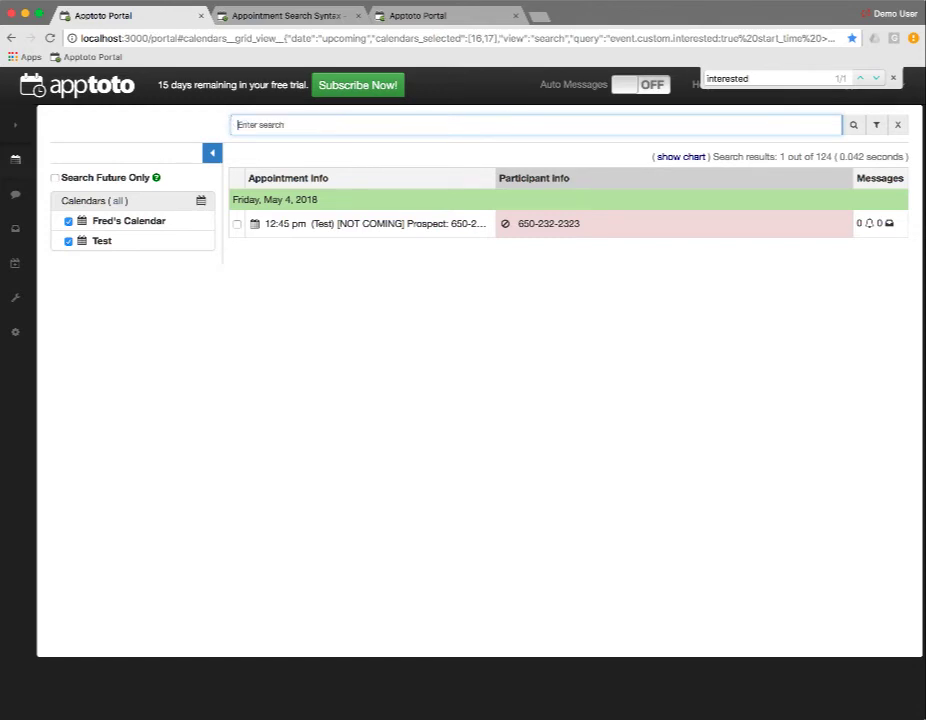
pyautogui.click(716, 156)
pyautogui.moveTo(822, 168); pyautogui.dragTo(840, 160)
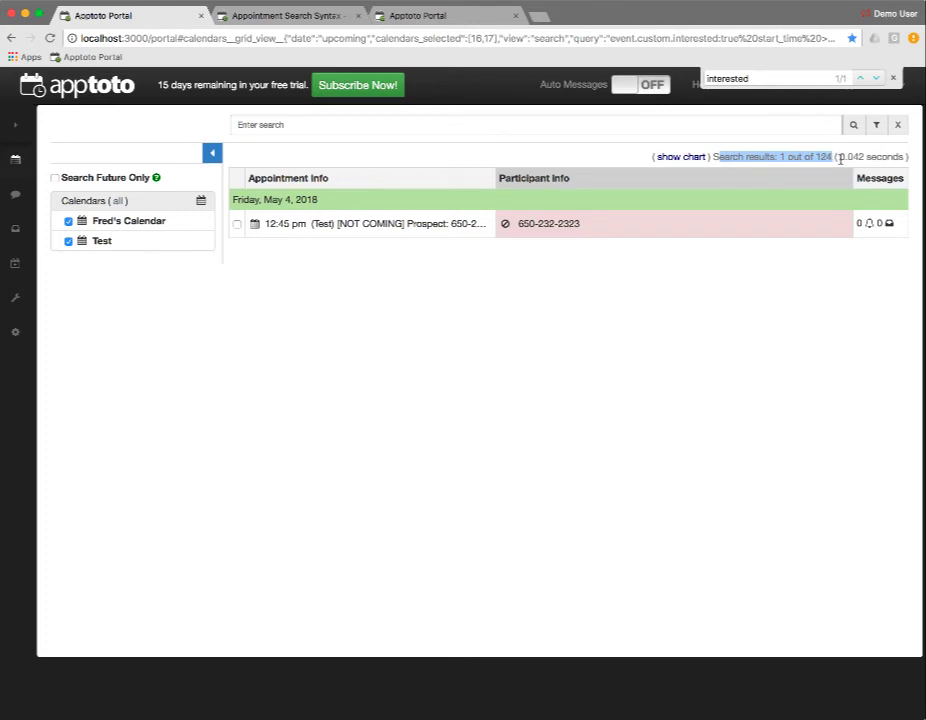
pyautogui.click(313, 123)
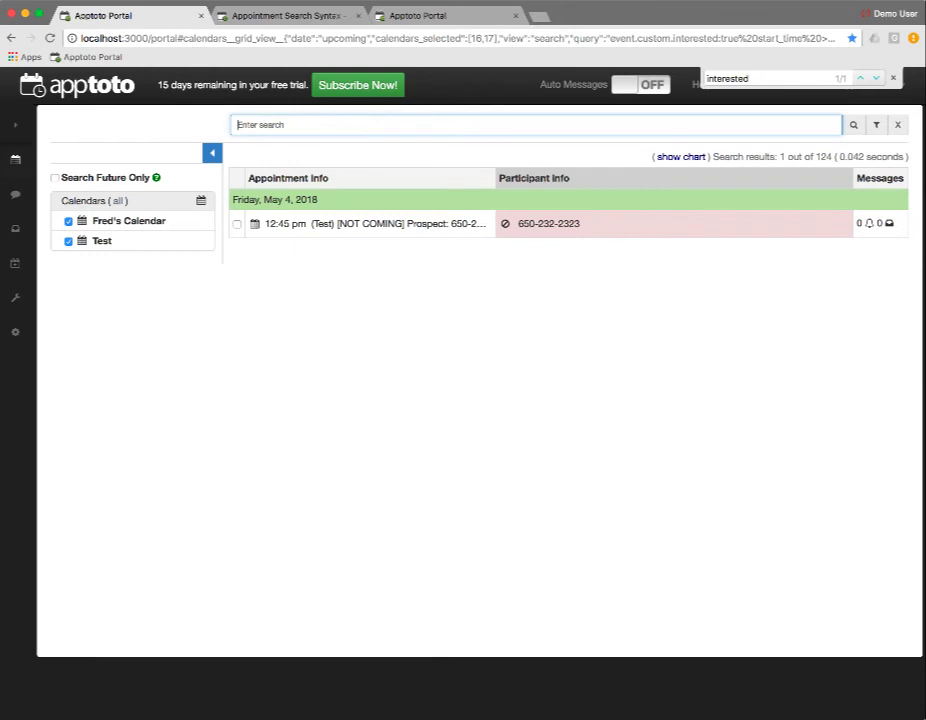
pyautogui.write('confi')
pyautogui.press('BackSpace')
pyautogui.press('BackSpace')
pyautogui.press('BackSpace')
pyautogui.write('noshow:true start_time < now')
pyautogui.press('Return')
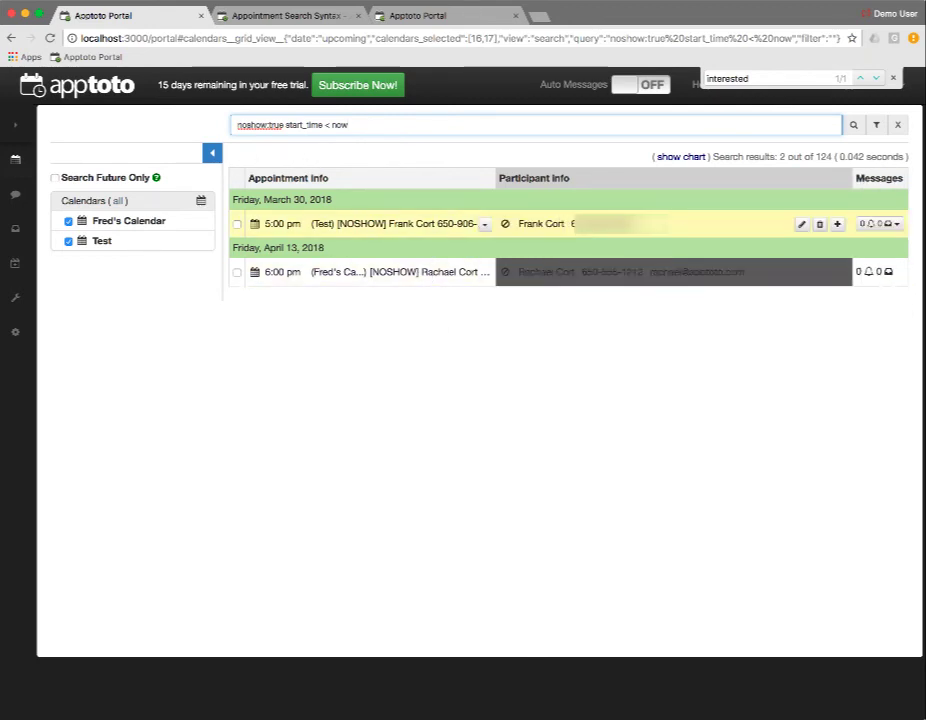
# - Limit the no-show search to Fred's Calendar and check the result count
pyautogui.click(782, 157)
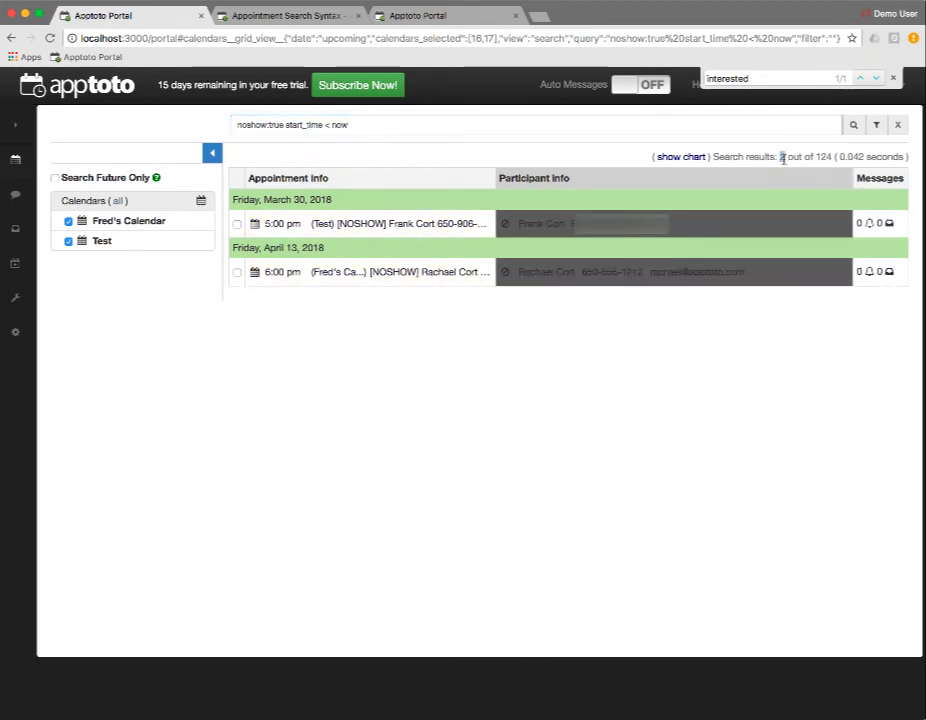
pyautogui.click(110, 226)
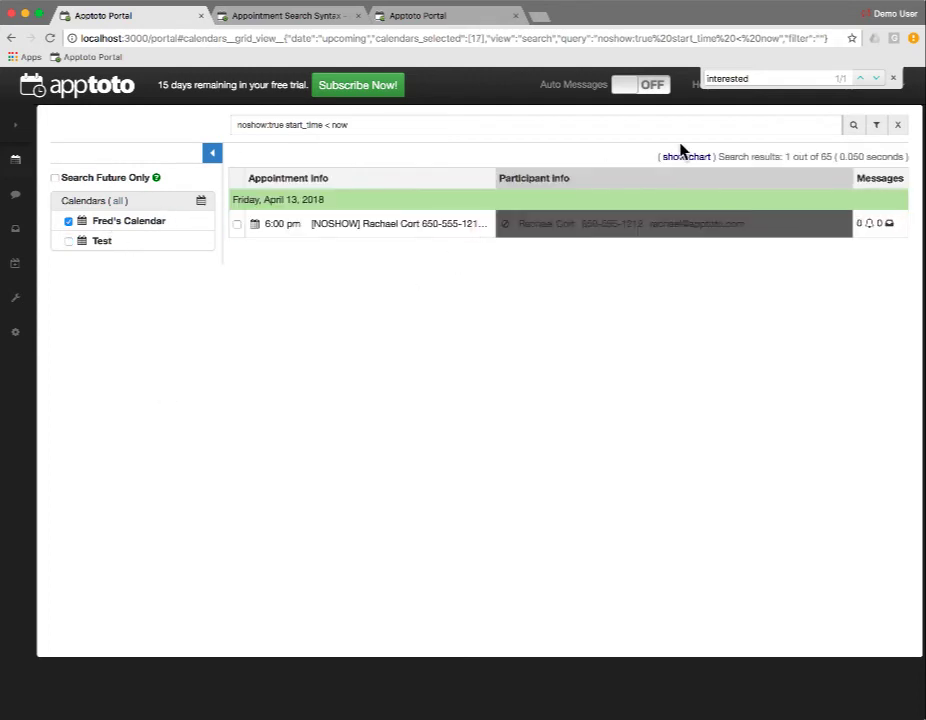
pyautogui.doubleClick(788, 157)
# - Clear the no-show query and search the appointments for not_coming:true
pyautogui.click(896, 127)
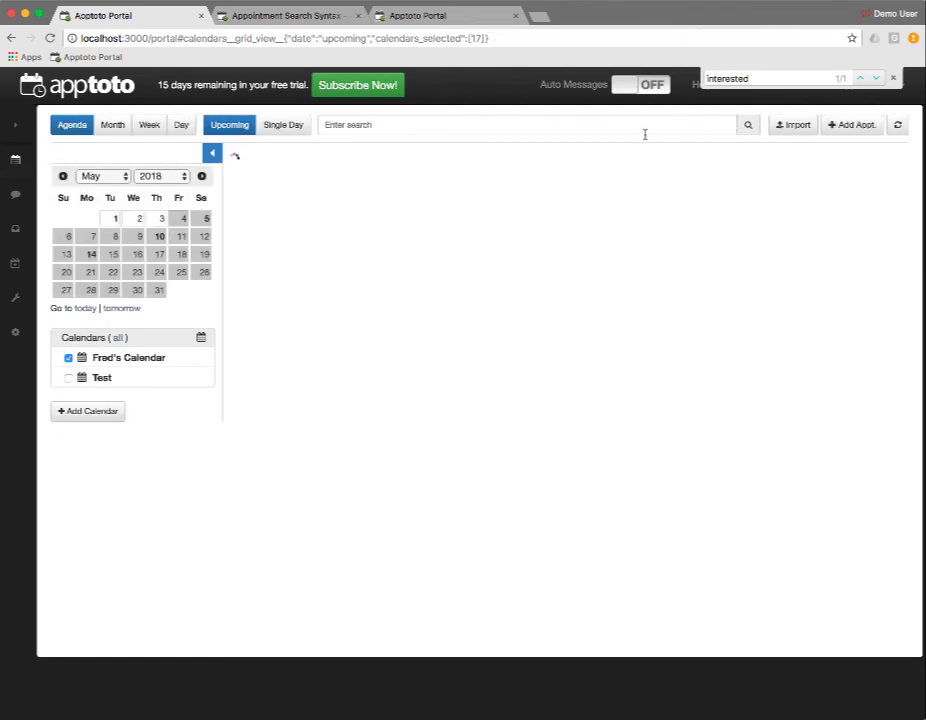
pyautogui.write('cpmfor')
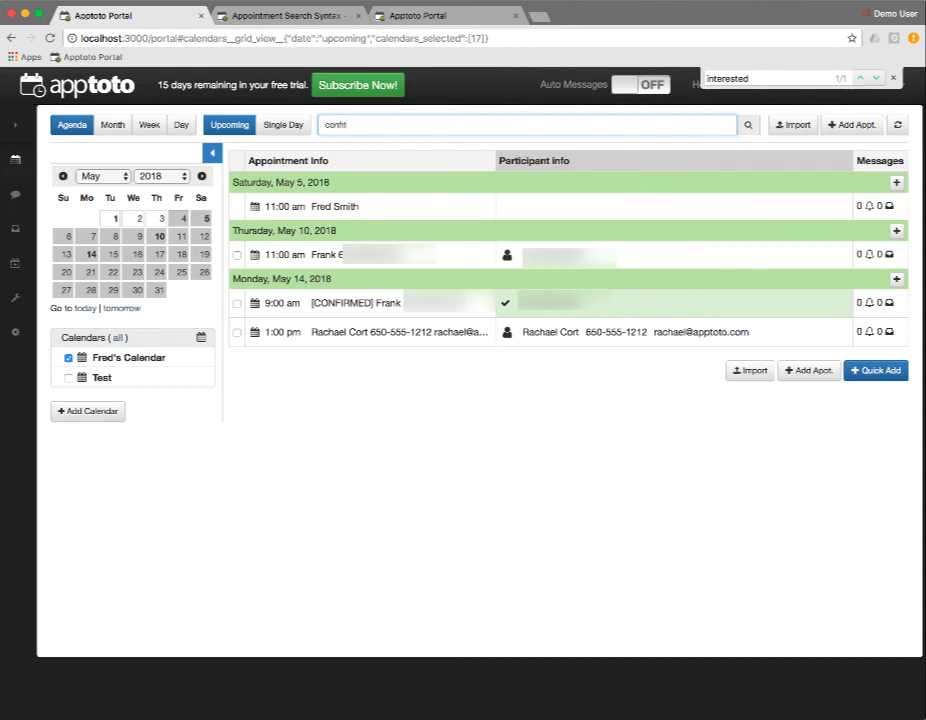
pyautogui.write('not_coming:true')
pyautogui.press('Return')
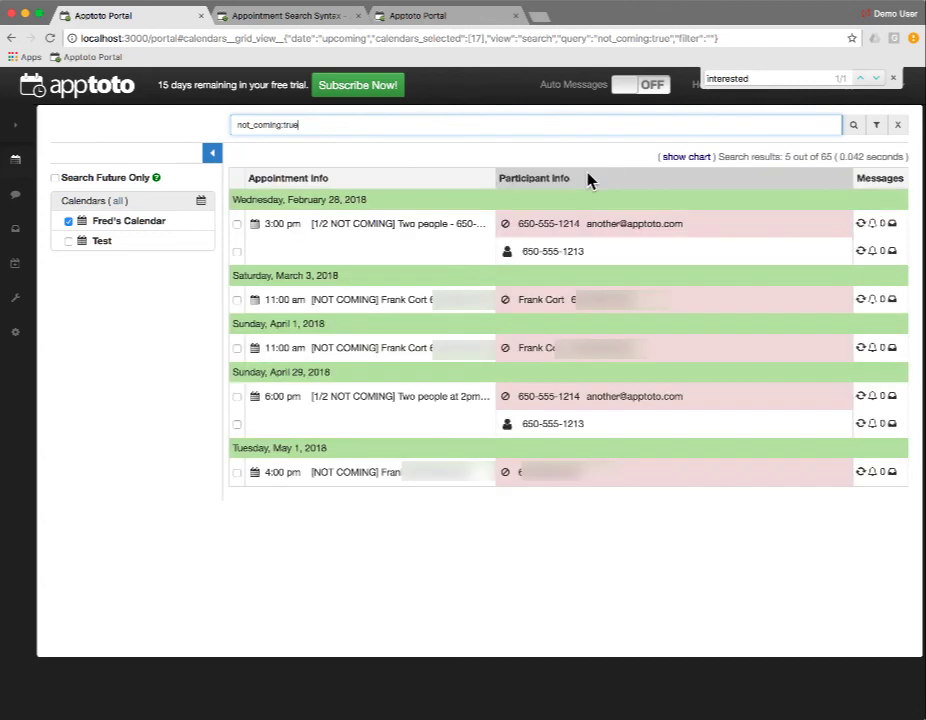
# - Show the results chart and use it to narrow the search to start times between 2018-04-27 and 2018-05-01
pyautogui.click(690, 158)
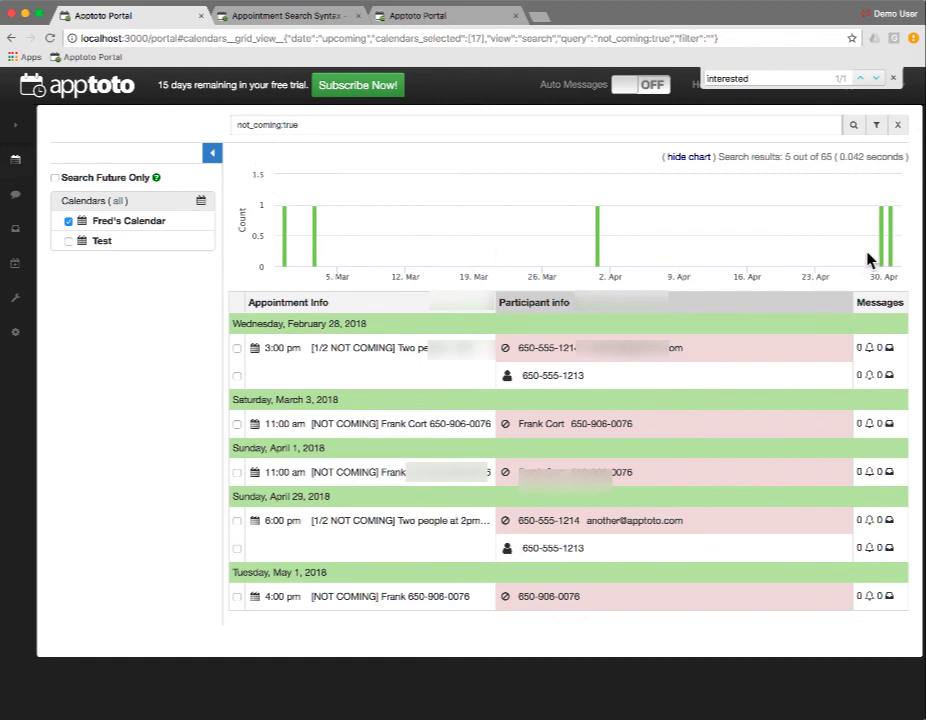
pyautogui.moveTo(862, 258); pyautogui.dragTo(905, 258)
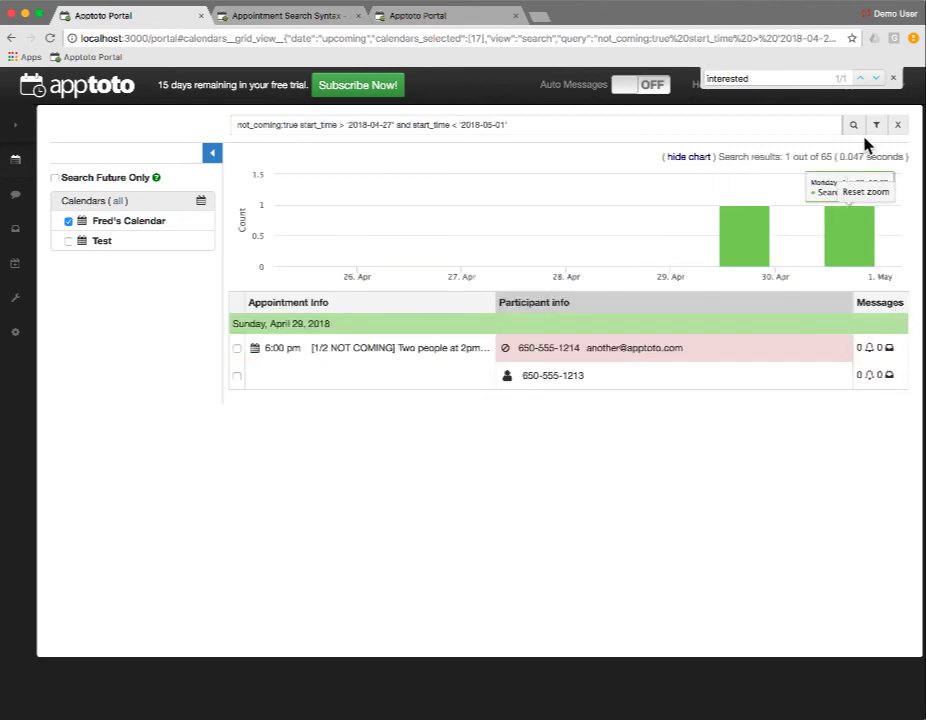
# - Clear the not-coming query, search the appointments for a participant's phone number and close the page's find bar
pyautogui.click(898, 126)
pyautogui.click(536, 126)
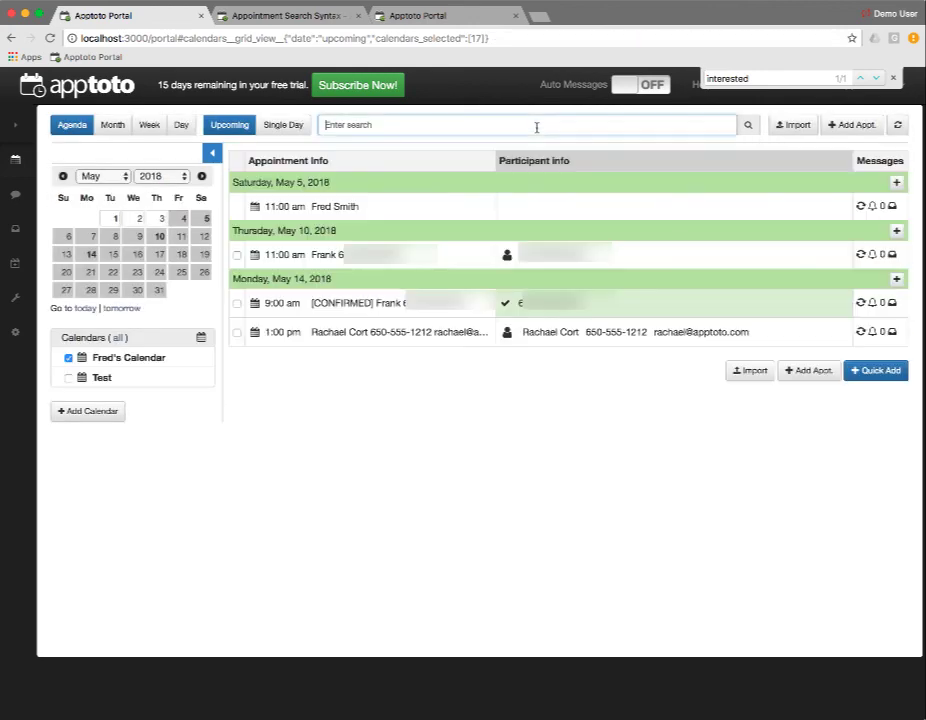
pyautogui.write('6')
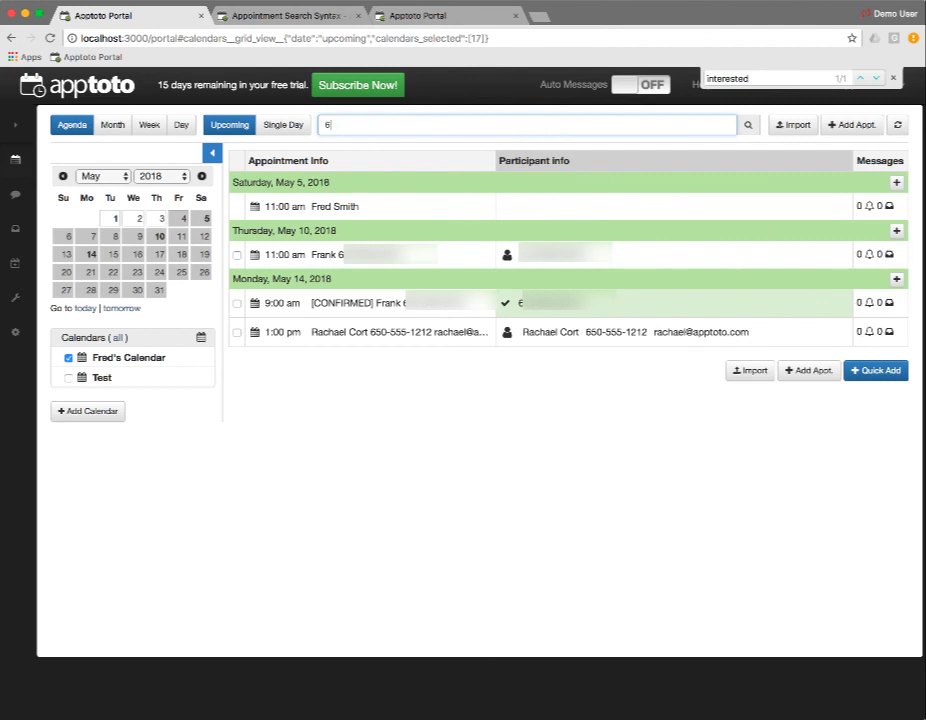
pyautogui.write('50-555-1212')
pyautogui.press('Return')
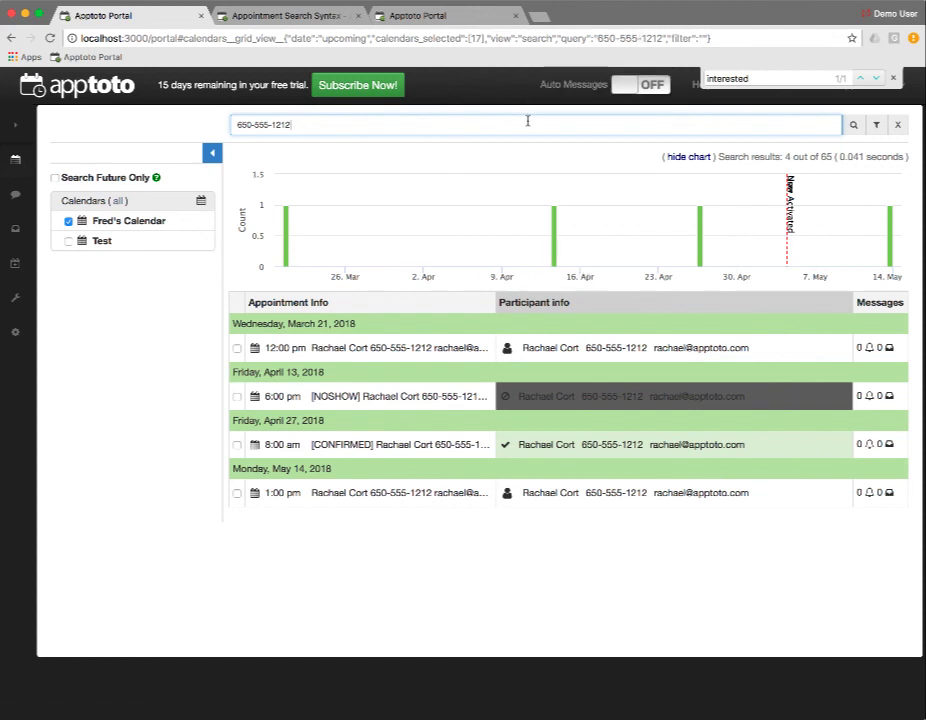
pyautogui.click(895, 79)
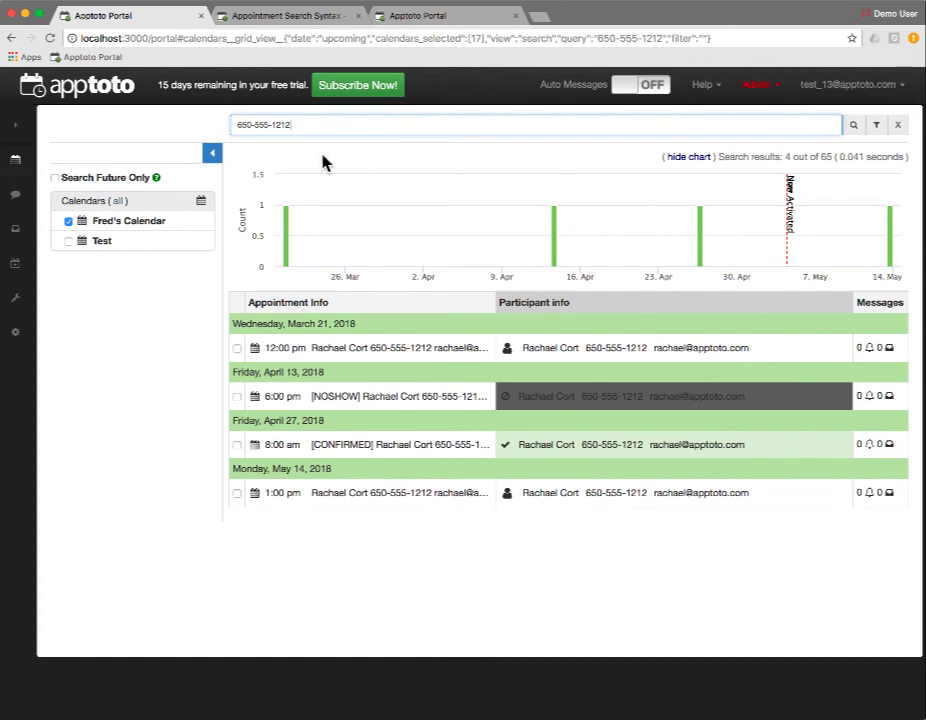